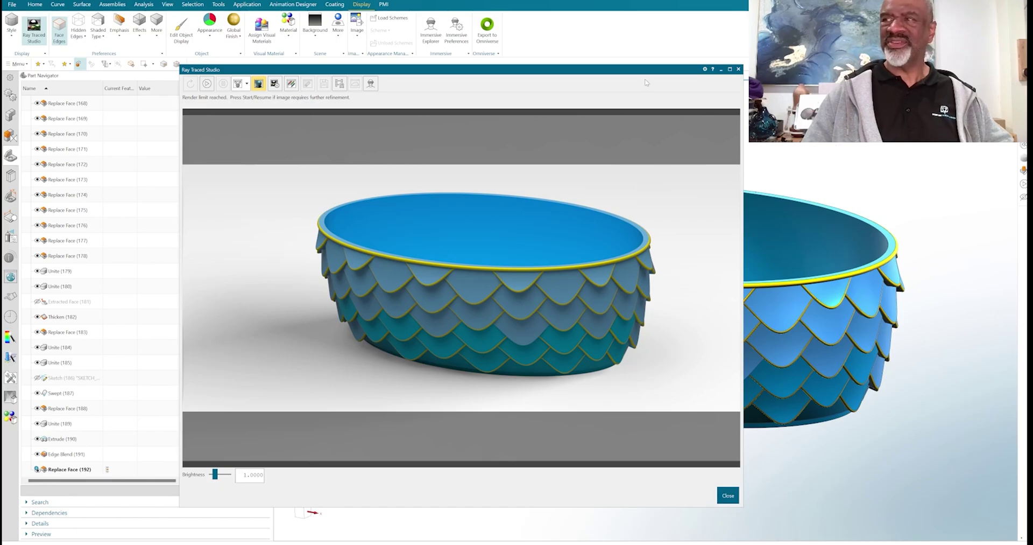
Close the render, orbit the bowl to side and opening views, then switch to fish scales.prt
{"action": "left_click", "coordinate": [738, 69]}
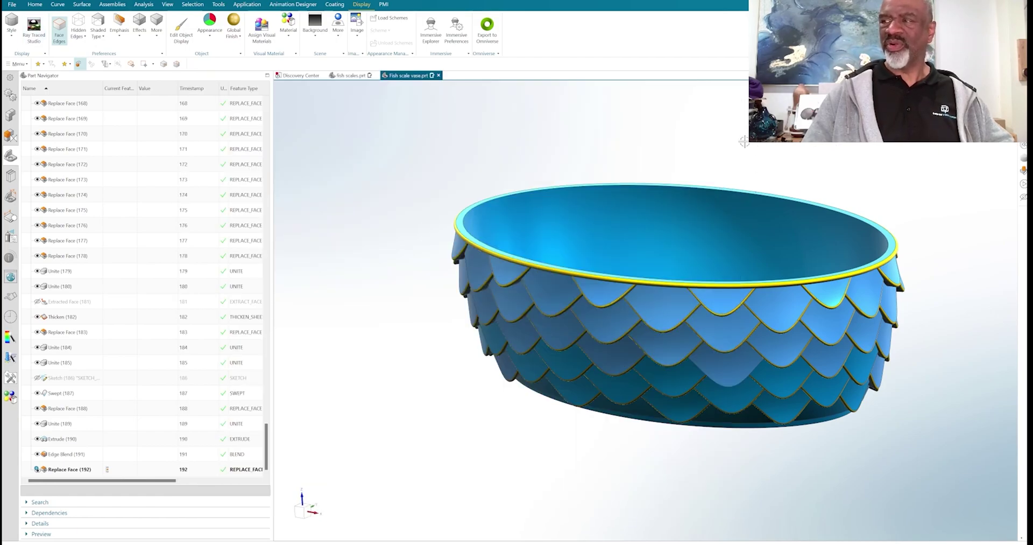
{"action": "middle_click_drag", "start_coordinate": [641, 138], "coordinate": [441, 213]}
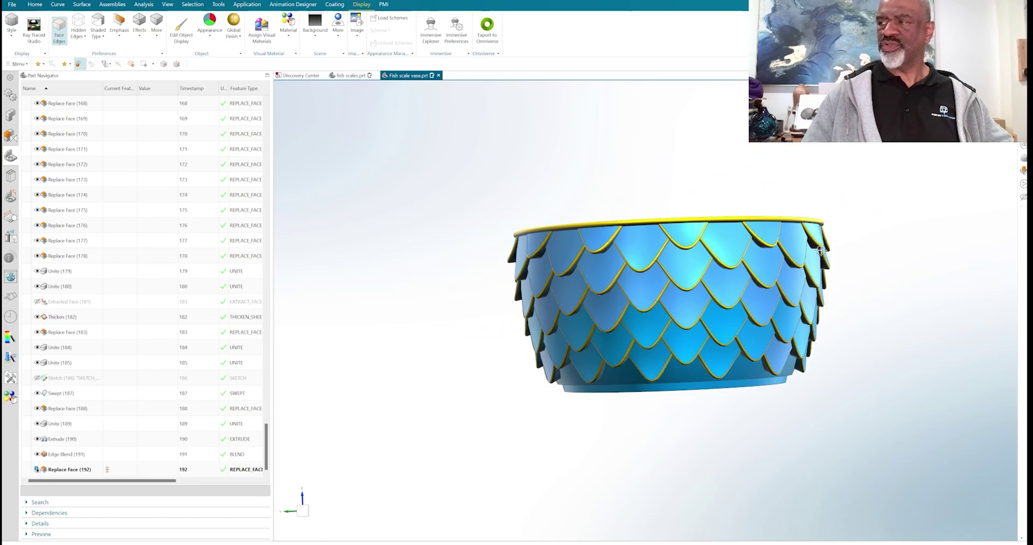
{"action": "middle_click_drag", "start_coordinate": [864, 343], "coordinate": [726, 344]}
{"action": "left_click", "coordinate": [349, 77]}
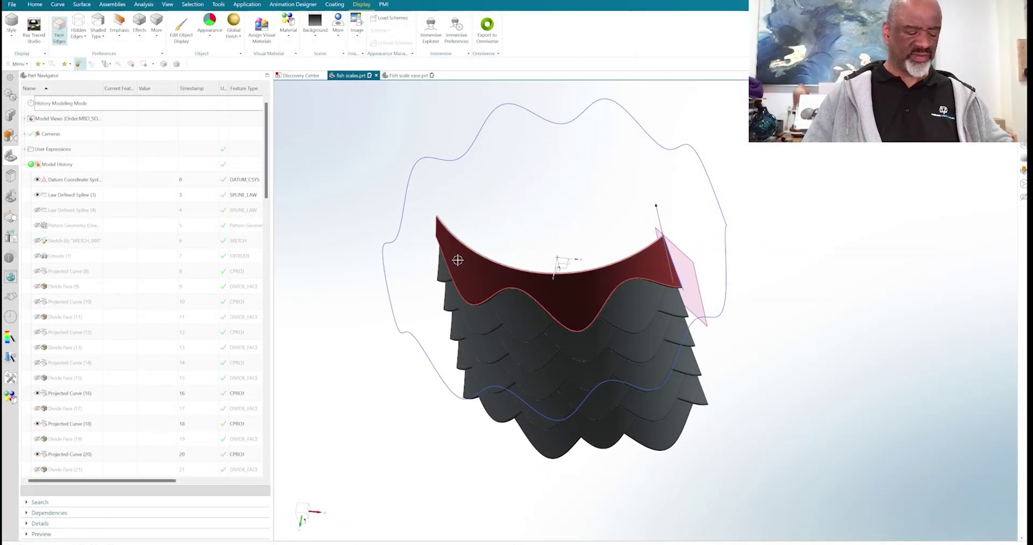
{"action": "middle_click_drag", "start_coordinate": [458, 260], "coordinate": [329, 234]}
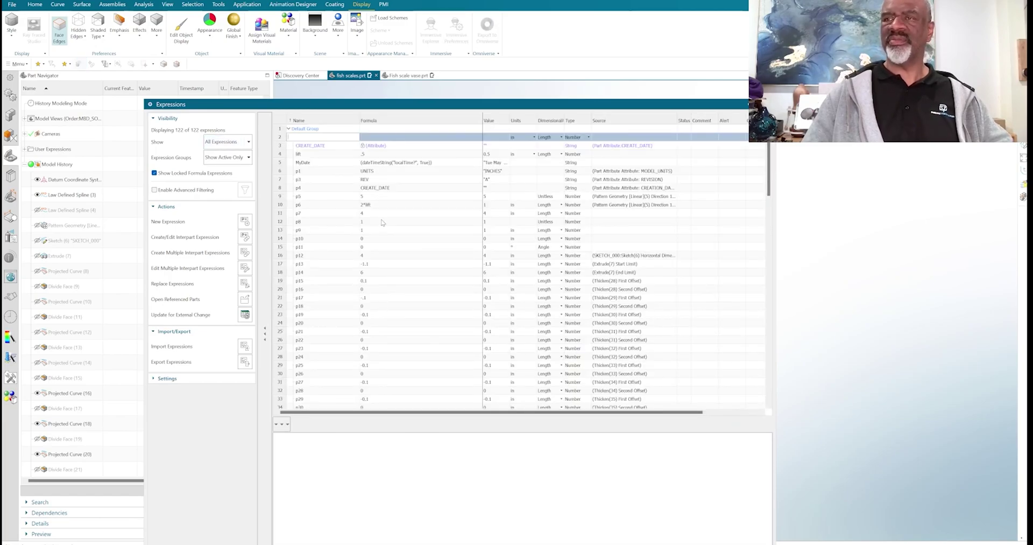
{"action": "scroll", "coordinate": [338, 182], "scroll_direction": "down", "scroll_amount": 20}
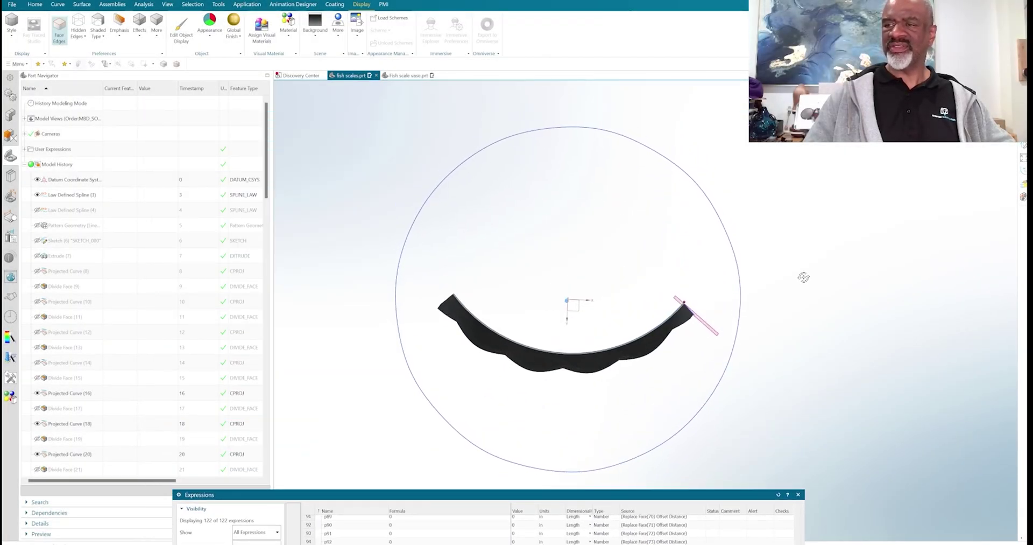
{"action": "middle_click_drag", "start_coordinate": [803, 276], "coordinate": [784, 209]}
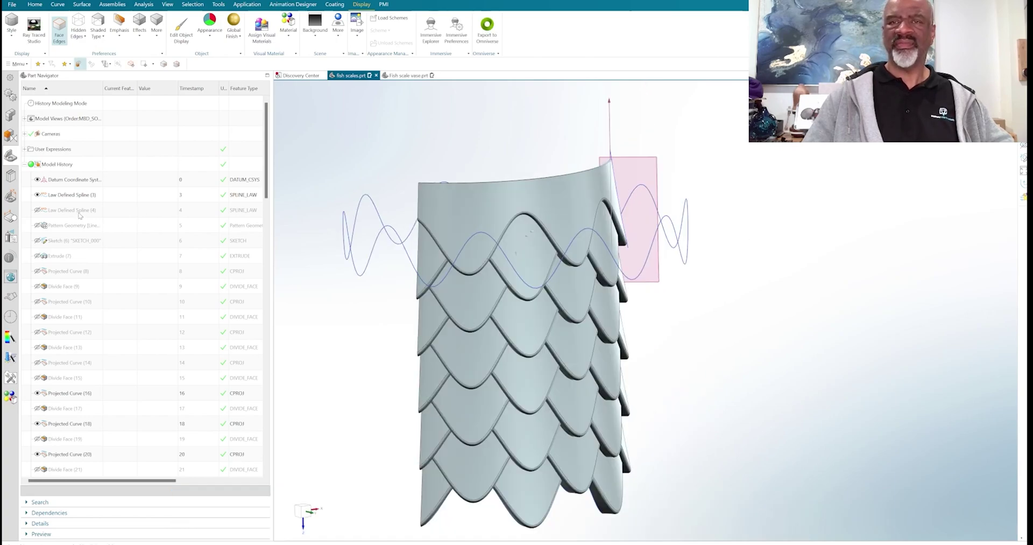
Make Law Defined Spline (4) current and orbit around the two interlaced sine curves
{"action": "double_click", "coordinate": [129, 213]}
{"action": "right_click", "coordinate": [131, 200]}
{"action": "key", "text": "Escape"}
{"action": "middle_click_drag", "start_coordinate": [401, 334], "coordinate": [413, 348]}
{"action": "left_click", "coordinate": [413, 349]}
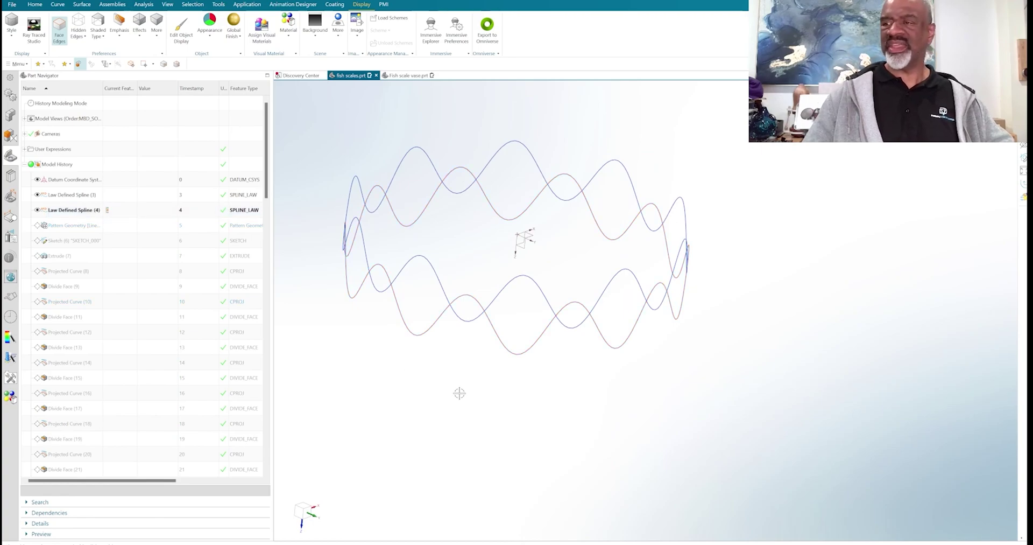
{"action": "middle_click_drag", "start_coordinate": [459, 393], "coordinate": [450, 359]}
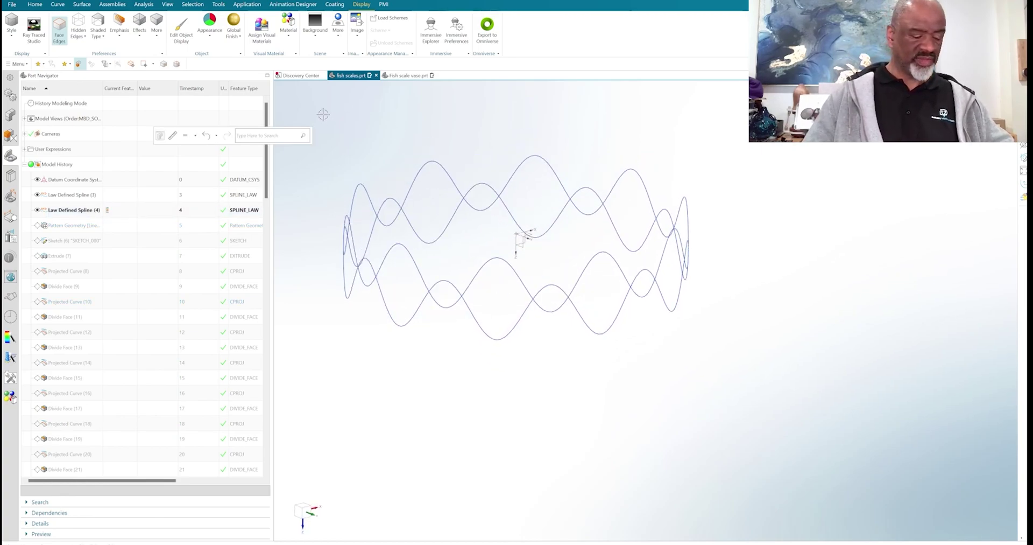
Review the part's expressions list (Ctrl+E), scrolling down through it
{"action": "key", "text": "ctrl+e"}
{"action": "scroll", "coordinate": [309, 199], "scroll_direction": "down", "scroll_amount": 10}
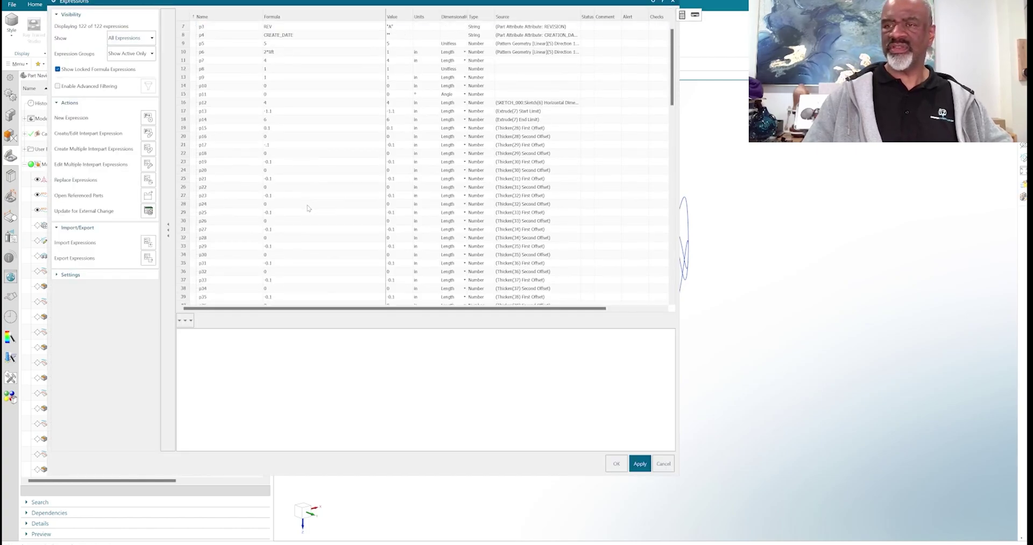
{"action": "scroll", "coordinate": [902, 221], "scroll_direction": "down", "scroll_amount": 15}
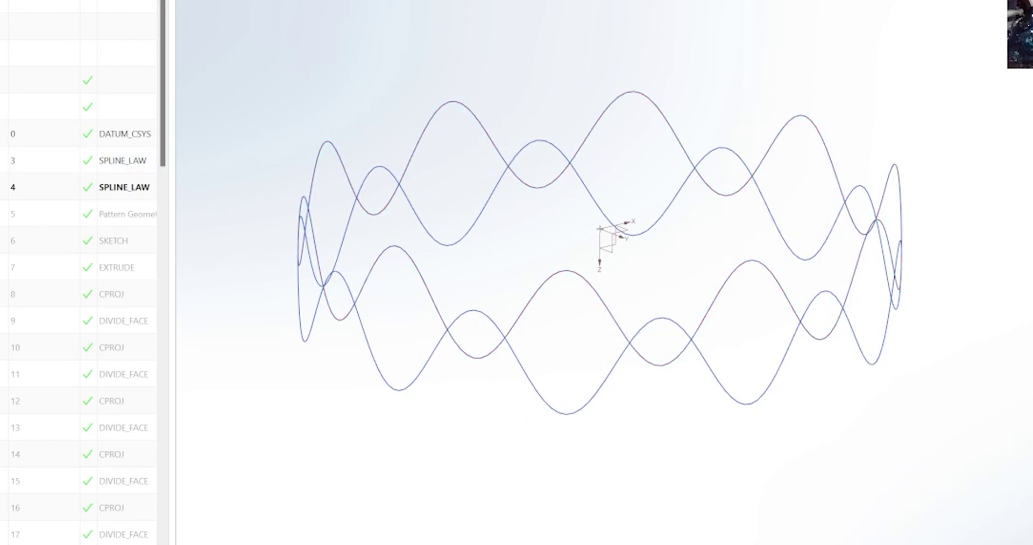
Make Sketch (6) current and orbit to see the lens sketch among the sine curves
{"action": "double_click", "coordinate": [113, 240]}
{"action": "middle_click_drag", "start_coordinate": [658, 503], "coordinate": [694, 532]}
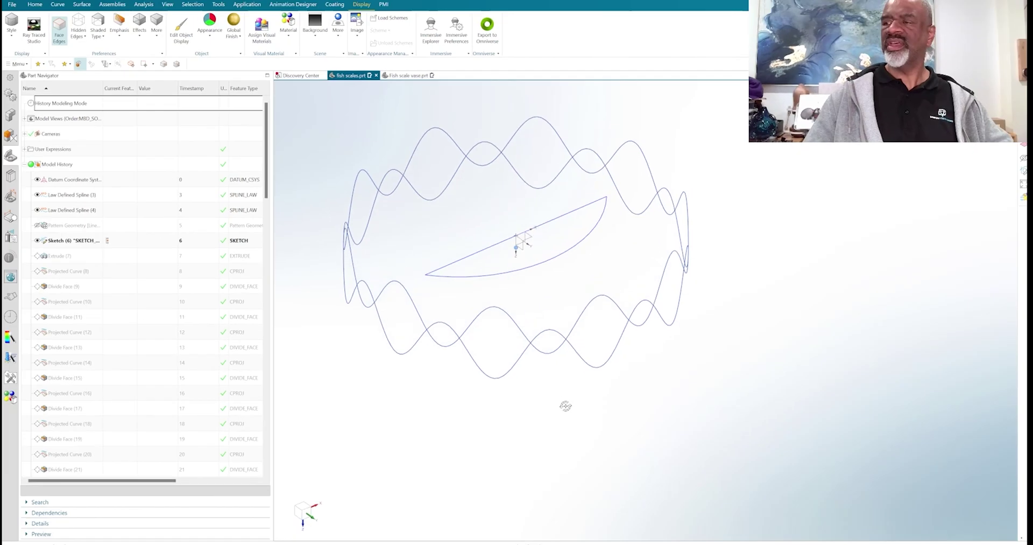
{"action": "middle_click_drag", "start_coordinate": [566, 406], "coordinate": [579, 369]}
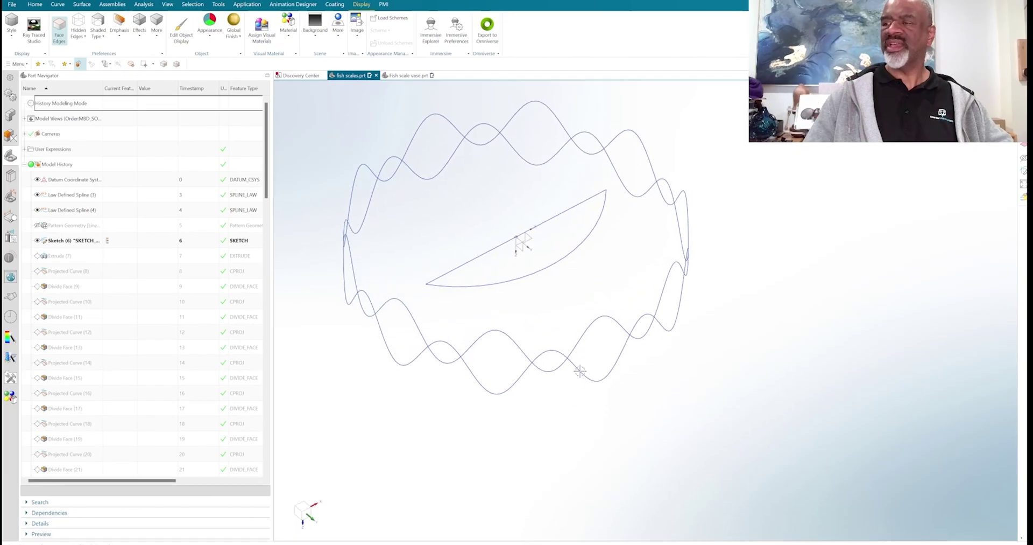
Make Extrude (7) the current feature and orbit around the curved sheet
{"action": "left_click", "coordinate": [71, 272]}
{"action": "right_click", "coordinate": [70, 272]}
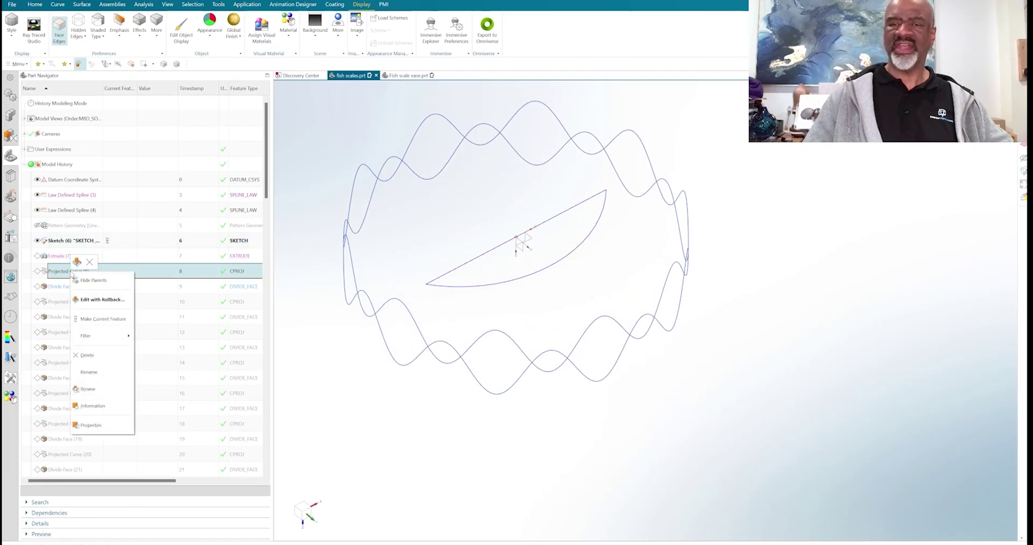
{"action": "left_click", "coordinate": [59, 256]}
{"action": "right_click", "coordinate": [60, 256]}
{"action": "left_click", "coordinate": [91, 317]}
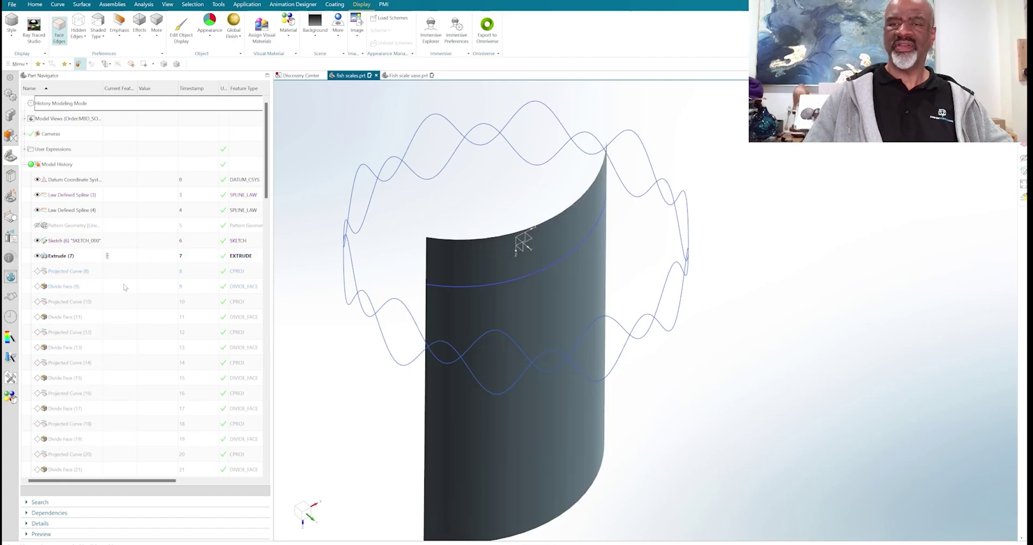
{"action": "mouse_move", "coordinate": [107, 256]}
{"action": "left_mouse_down"}
{"action": "mouse_move", "coordinate": [114, 274]}
{"action": "mouse_move", "coordinate": [108, 257]}
{"action": "left_mouse_up"}
{"action": "left_click", "coordinate": [114, 273]}
{"action": "middle_click_drag", "start_coordinate": [538, 280], "coordinate": [627, 248]}
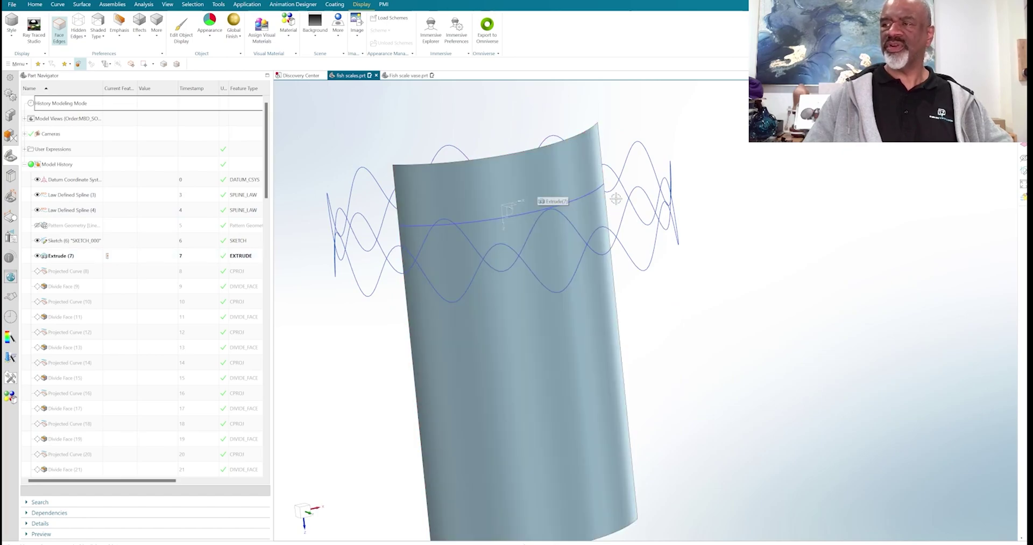
Step through Projected Curve (8), Divide Face (9), Projected Curve (10) and Divide Face (11)
{"action": "double_click", "coordinate": [70, 271]}
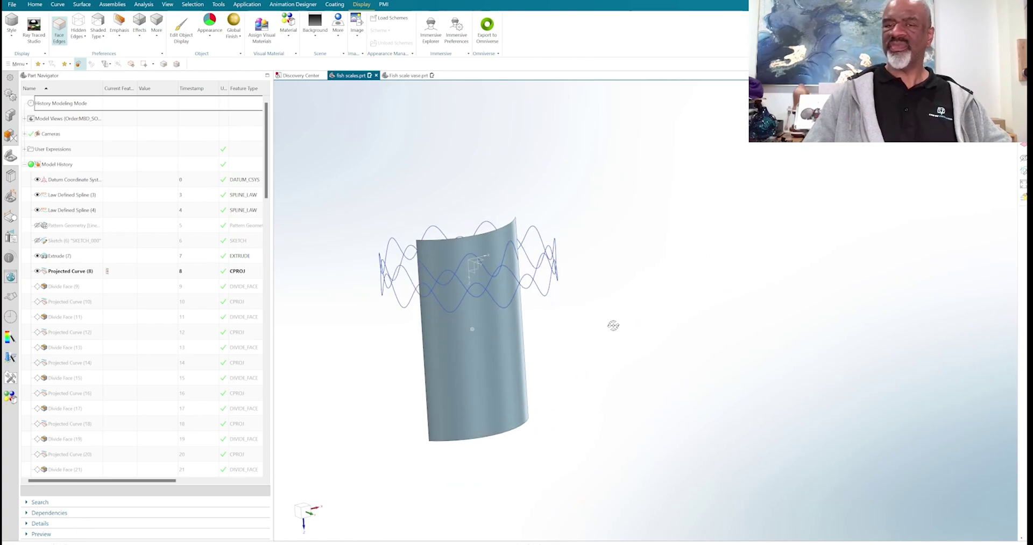
{"action": "double_click", "coordinate": [113, 288]}
{"action": "key", "text": "Escape"}
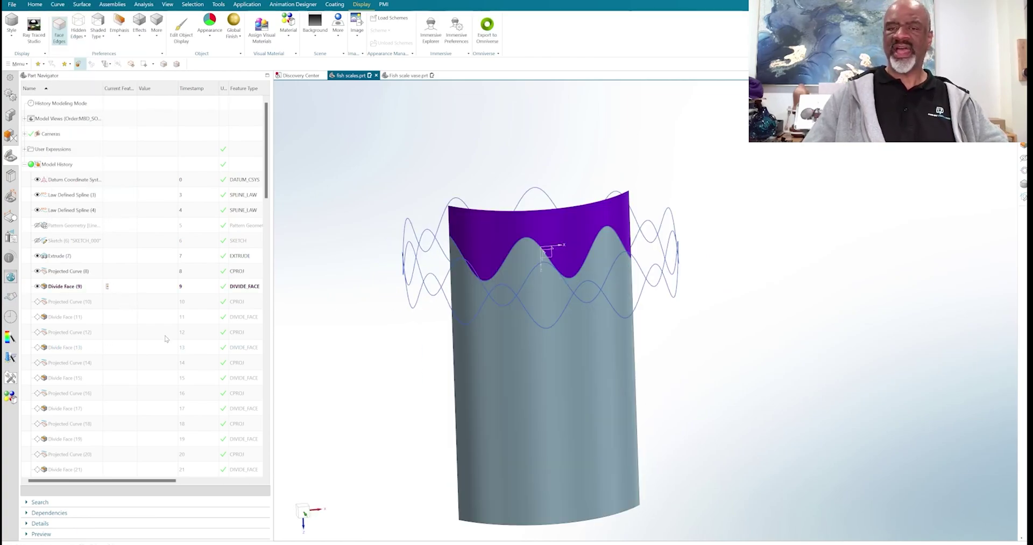
{"action": "double_click", "coordinate": [110, 304]}
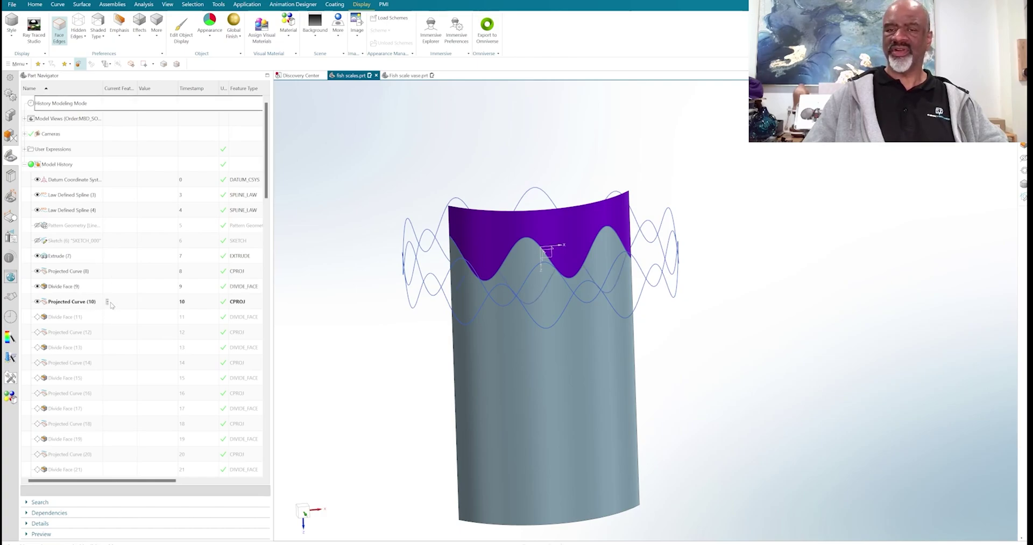
{"action": "left_click", "coordinate": [111, 304]}
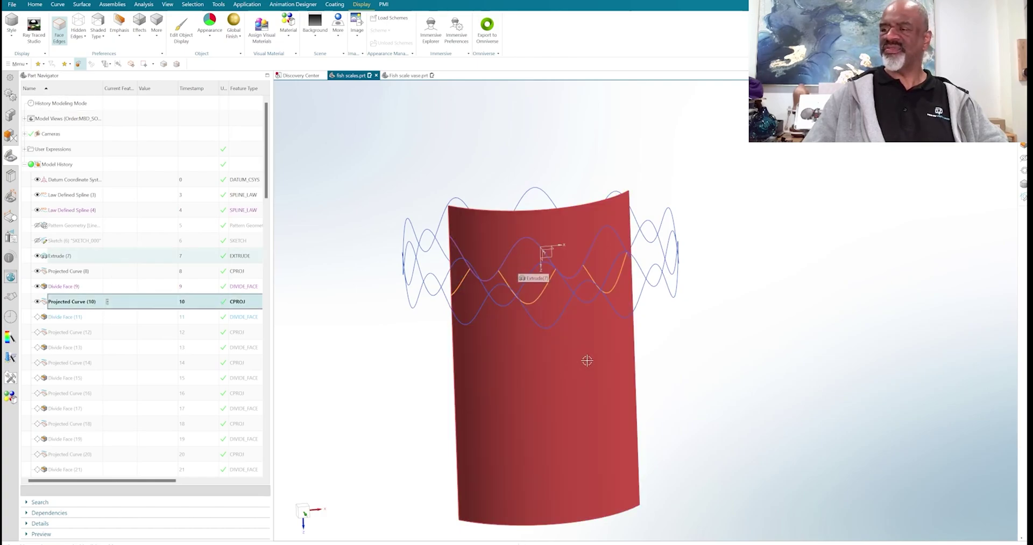
{"action": "scroll", "coordinate": [370, 265], "scroll_direction": "up", "scroll_amount": 2}
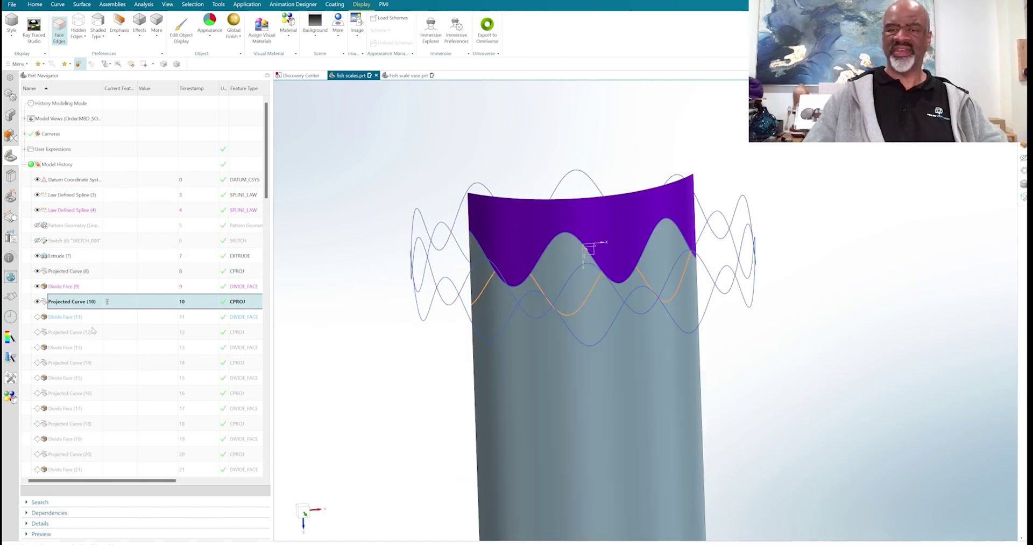
{"action": "double_click", "coordinate": [115, 318]}
Recolour three divided scale faces cyan with Edit Object Display, then orbit the vase
{"action": "key", "text": "ctrl+j"}
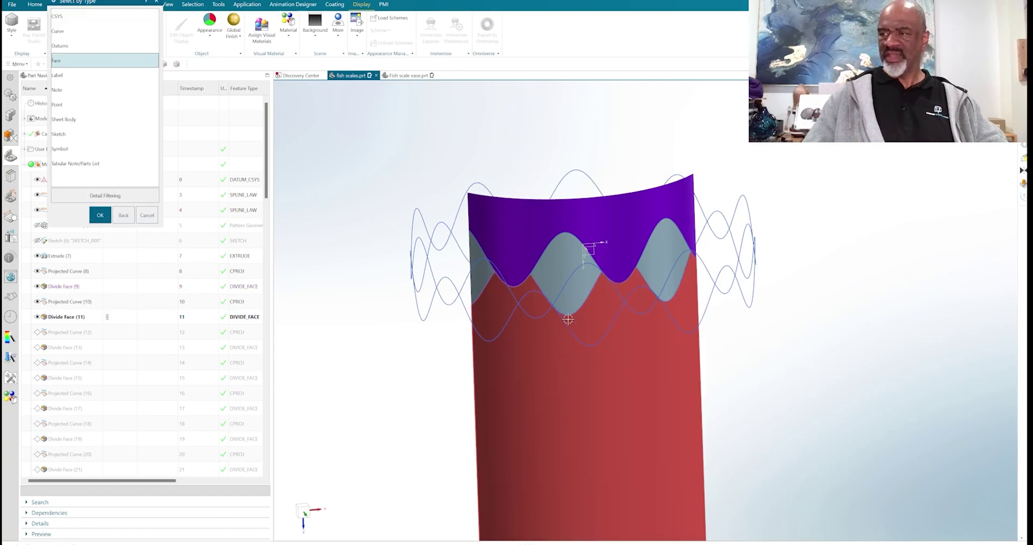
{"action": "left_click", "coordinate": [570, 264]}
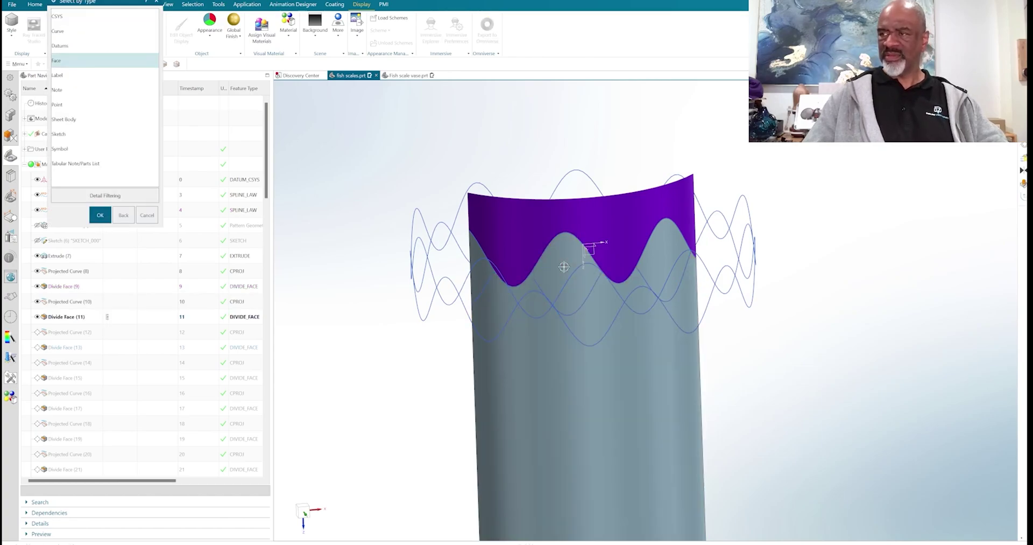
{"action": "left_click", "coordinate": [674, 242]}
{"action": "left_click", "coordinate": [483, 277]}
{"action": "middle_click_drag", "start_coordinate": [861, 429], "coordinate": [848, 397]}
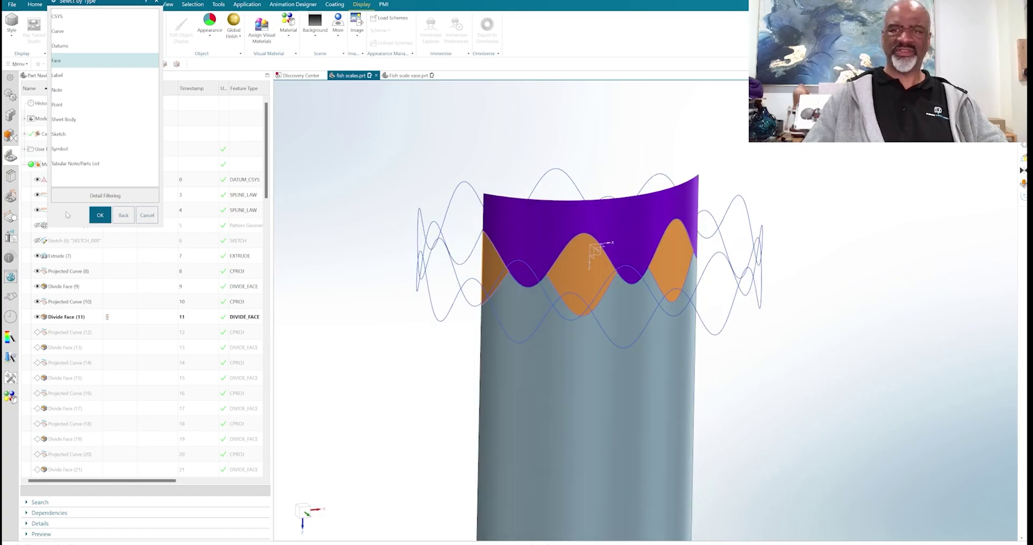
{"action": "left_click", "coordinate": [100, 214]}
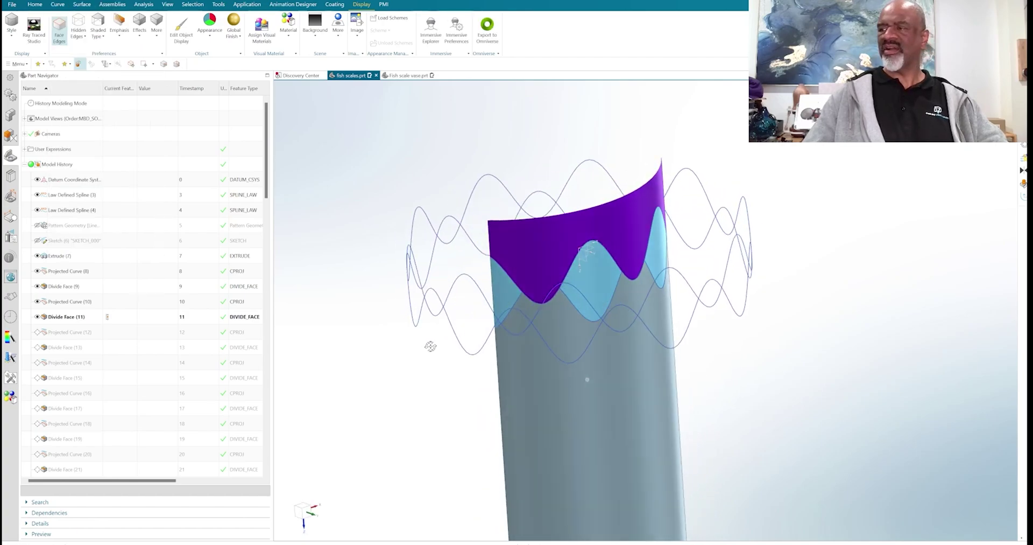
{"action": "middle_click_drag", "start_coordinate": [431, 346], "coordinate": [431, 338]}
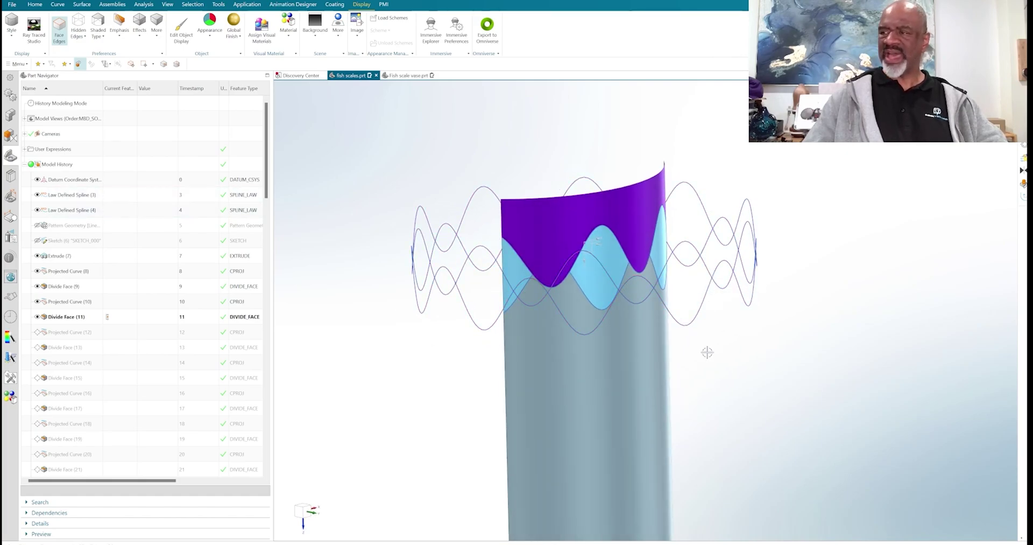
{"action": "middle_click_drag", "start_coordinate": [708, 351], "coordinate": [701, 338]}
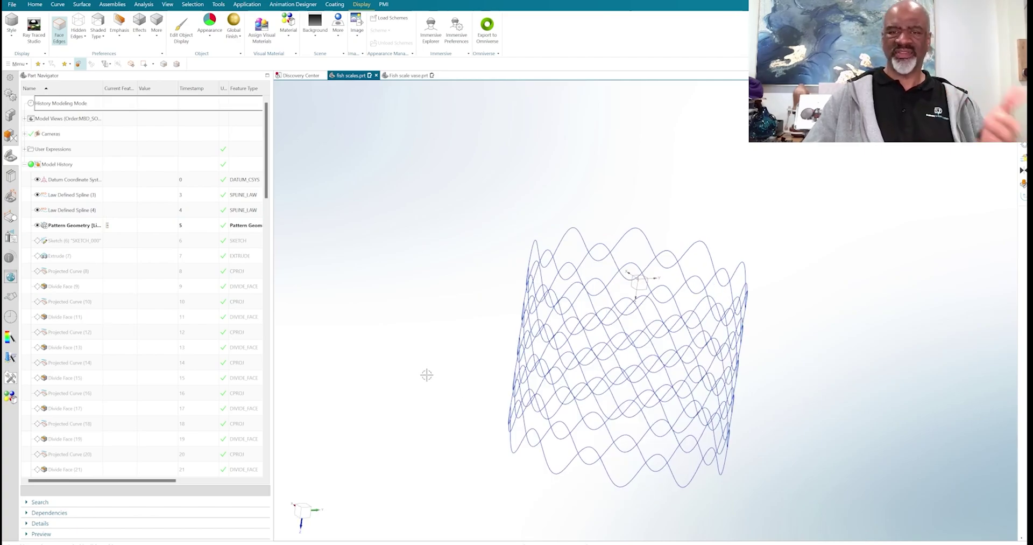
Make Thicken (31) current and orbit around the first raised scales
{"action": "scroll", "coordinate": [253, 173], "scroll_direction": "down", "scroll_amount": 3}
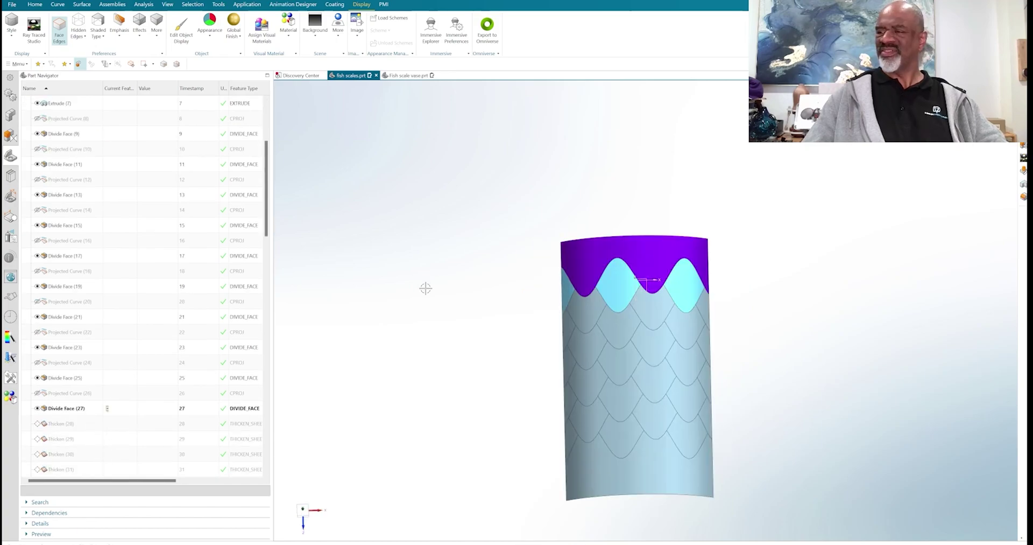
{"action": "mouse_move", "coordinate": [790, 368]}
{"action": "middle_mouse_down"}
{"action": "mouse_move", "coordinate": [763, 323]}
{"action": "mouse_move", "coordinate": [748, 372]}
{"action": "mouse_move", "coordinate": [692, 284]}
{"action": "mouse_move", "coordinate": [753, 411]}
{"action": "mouse_move", "coordinate": [592, 301]}
{"action": "middle_mouse_up"}
{"action": "scroll", "coordinate": [75, 318], "scroll_direction": "down", "scroll_amount": 3}
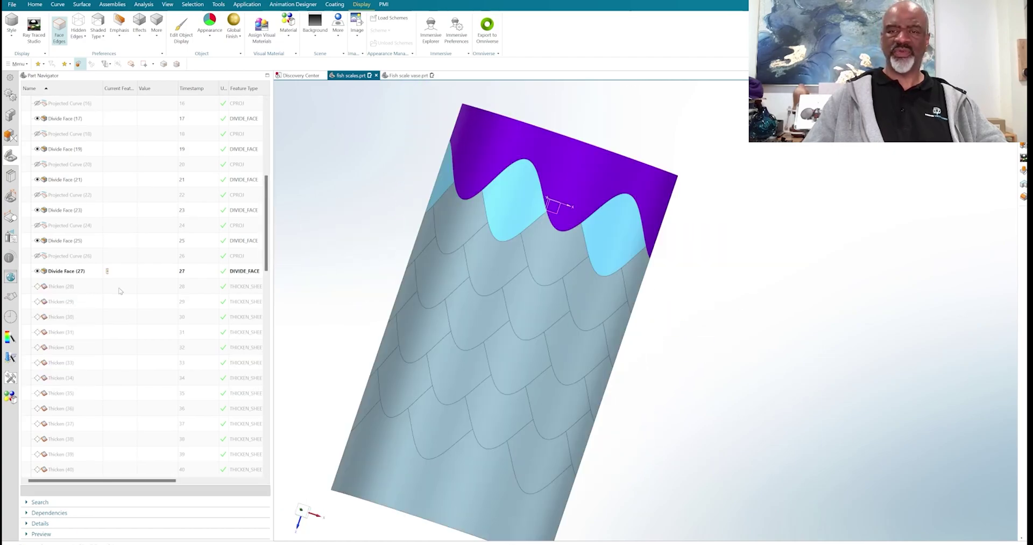
{"action": "left_click", "coordinate": [108, 333]}
{"action": "middle_click_drag", "start_coordinate": [619, 323], "coordinate": [331, 280]}
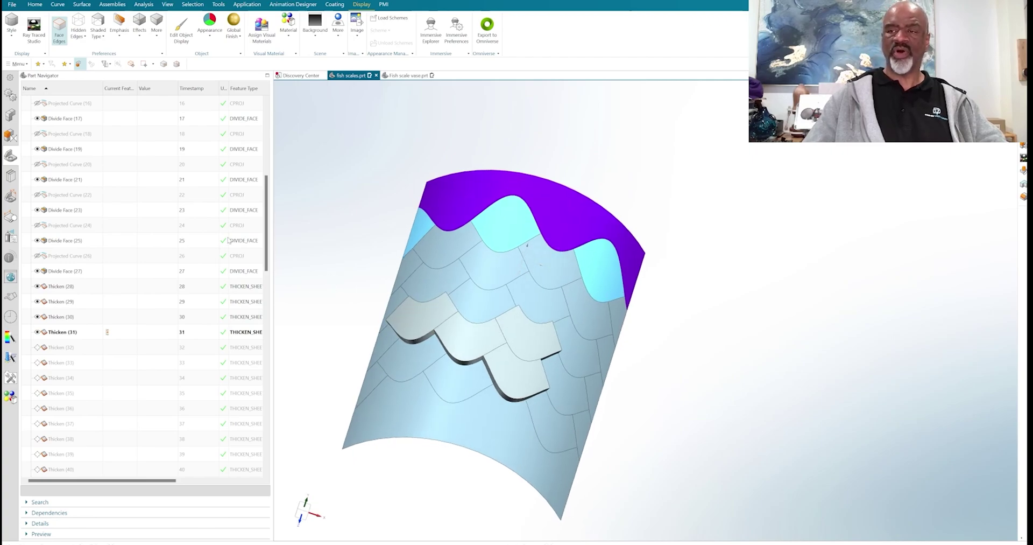
{"action": "left_click_drag", "start_coordinate": [265, 227], "coordinate": [265, 297]}
Make Thicken (54) and (55) current, then colour alternating scales blue
{"action": "left_click", "coordinate": [120, 414]}
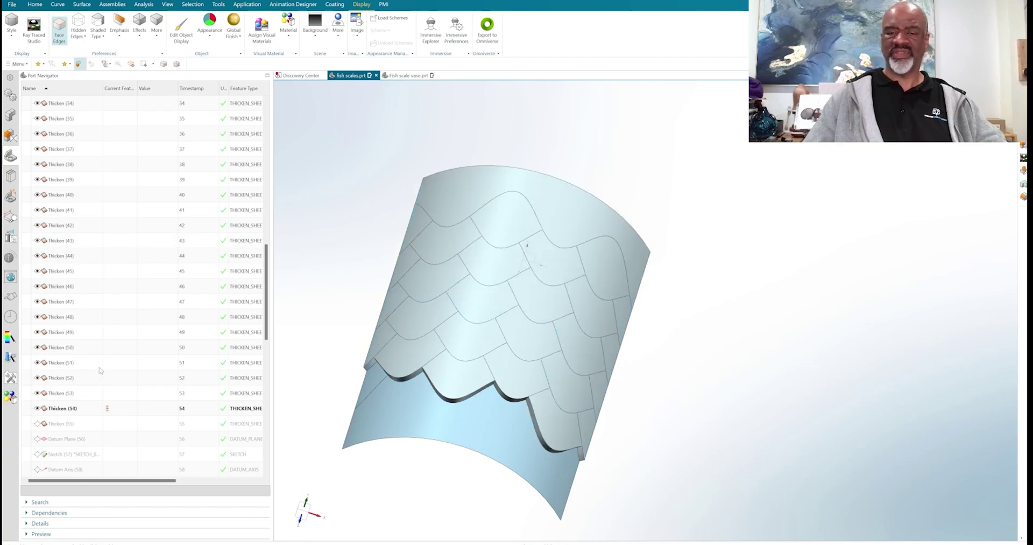
{"action": "left_click", "coordinate": [105, 422]}
{"action": "middle_click_drag", "start_coordinate": [334, 254], "coordinate": [310, 235]}
{"action": "key", "text": "ctrl+j"}
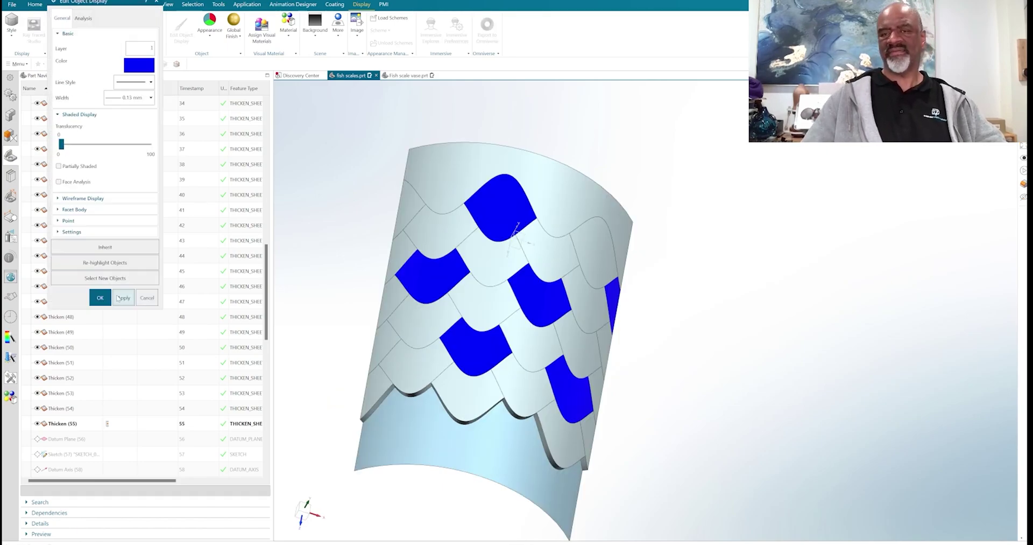
{"action": "left_click", "coordinate": [103, 296]}
{"action": "middle_click_drag", "start_coordinate": [747, 341], "coordinate": [688, 355]}
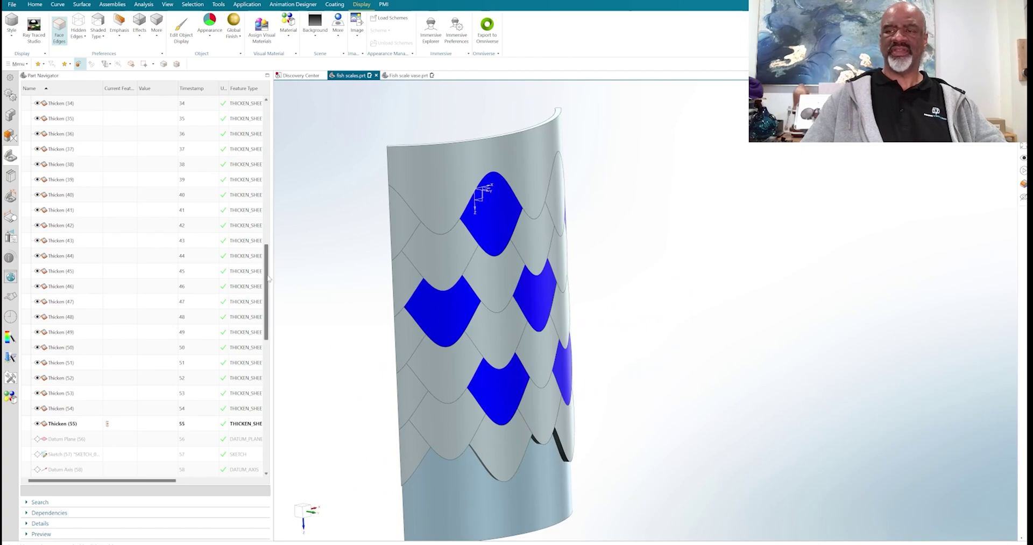
Roll forward to Sketch (57), inspect Sketch (59), and orbit around the patterned swept sleeve bands
{"action": "left_click_drag", "start_coordinate": [267, 272], "coordinate": [268, 312]}
{"action": "left_click", "coordinate": [113, 320]}
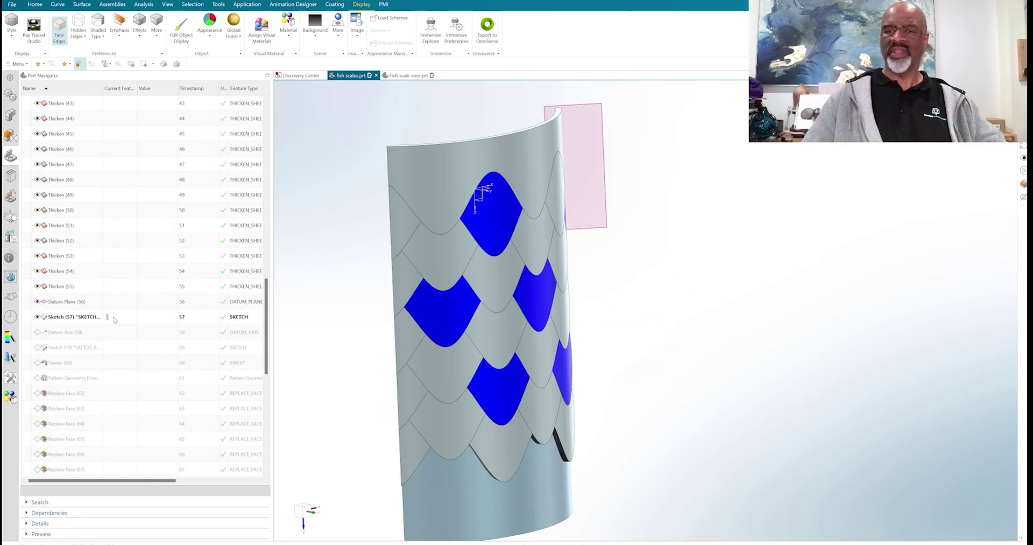
{"action": "middle_click_drag", "start_coordinate": [612, 354], "coordinate": [501, 264]}
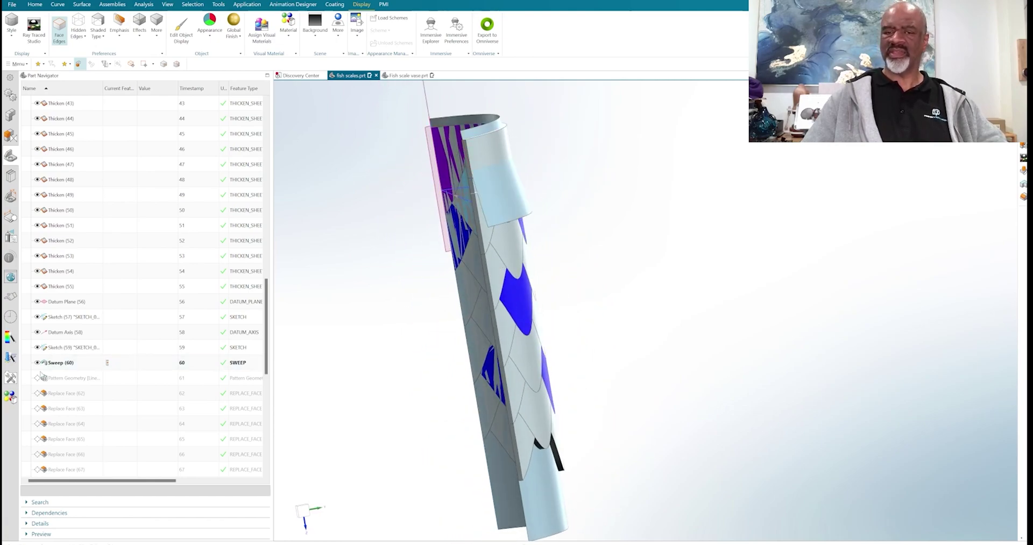
{"action": "left_click", "coordinate": [86, 347]}
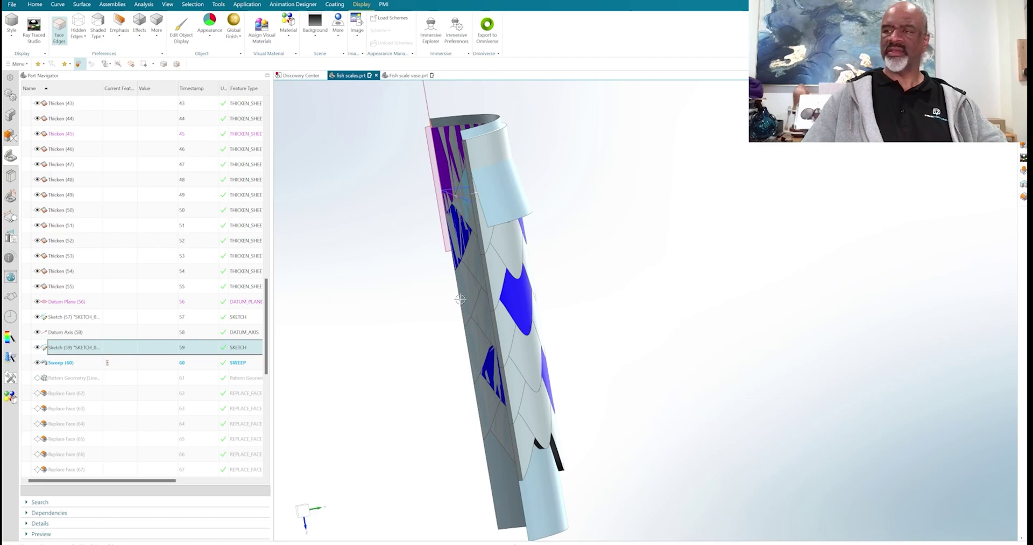
{"action": "middle_click_drag", "start_coordinate": [541, 309], "coordinate": [496, 208]}
{"action": "middle_click_drag", "start_coordinate": [584, 258], "coordinate": [609, 247]}
{"action": "left_click_drag", "start_coordinate": [107, 362], "coordinate": [108, 379]}
{"action": "middle_click_drag", "start_coordinate": [566, 373], "coordinate": [669, 330]}
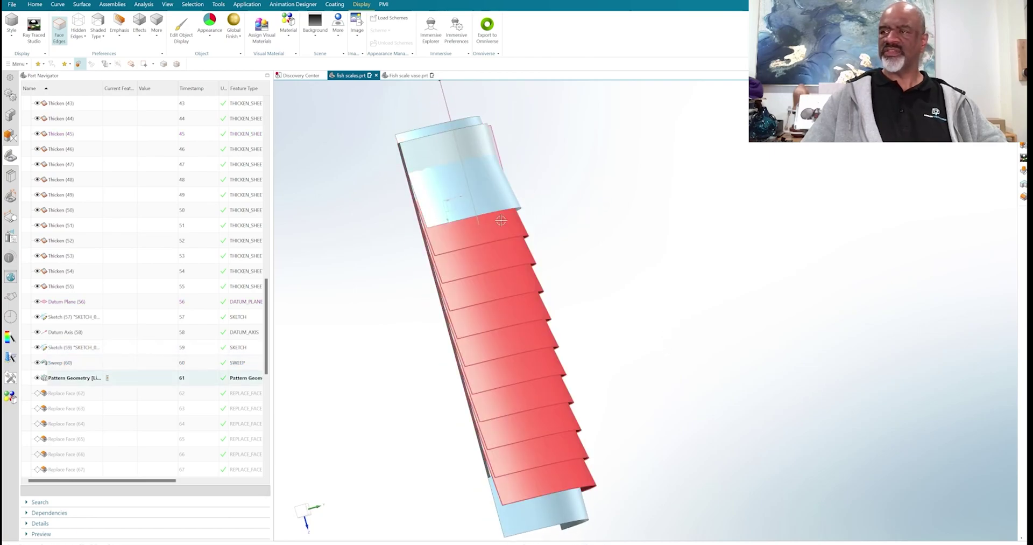
{"action": "scroll", "coordinate": [562, 295], "scroll_direction": "up", "scroll_amount": 3}
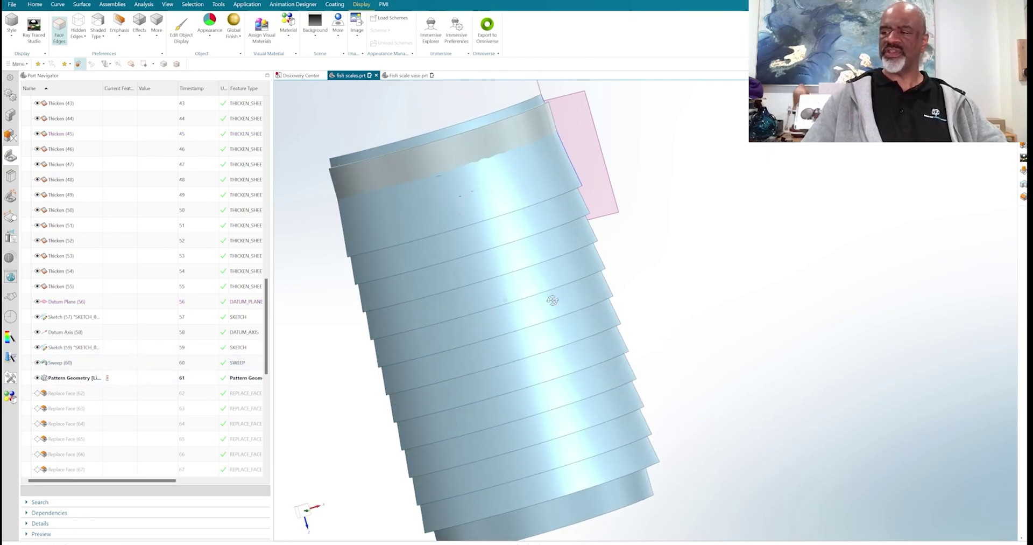
{"action": "middle_click_drag", "start_coordinate": [561, 295], "coordinate": [500, 245]}
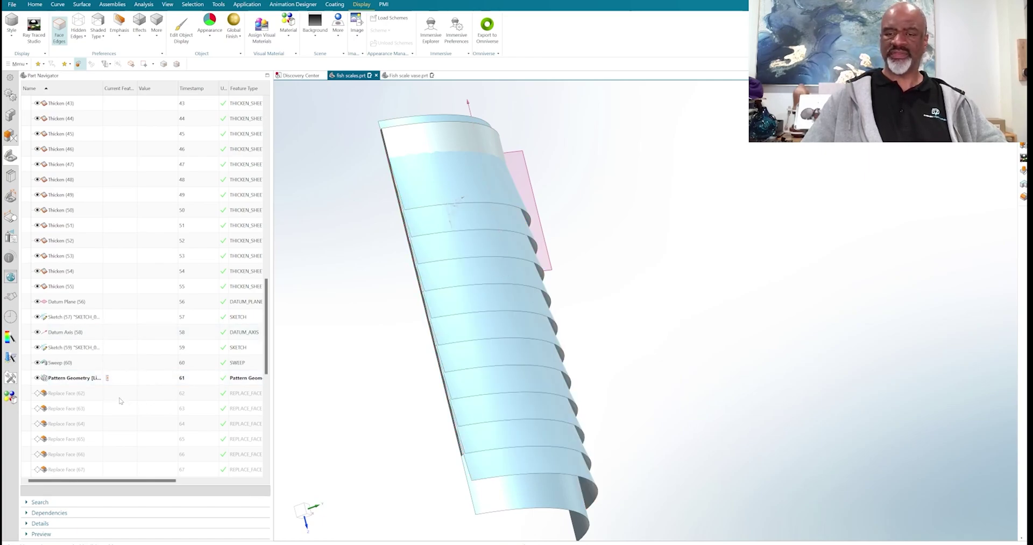
Roll the history forward through Replace Face (62)–(65), then jump to Replace Face (76)
{"action": "left_click", "coordinate": [119, 399]}
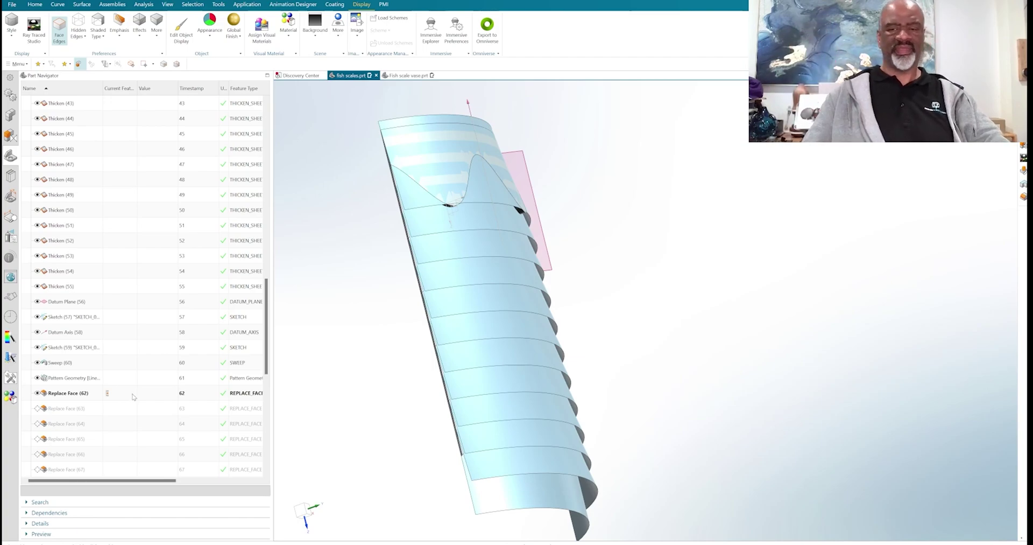
{"action": "left_click", "coordinate": [111, 409]}
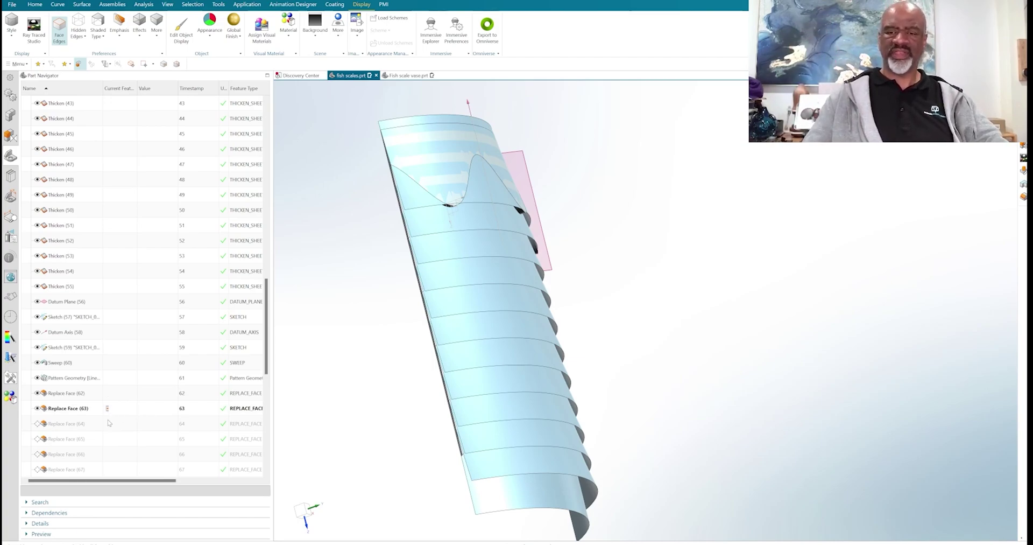
{"action": "left_click", "coordinate": [109, 423]}
{"action": "left_click", "coordinate": [111, 439]}
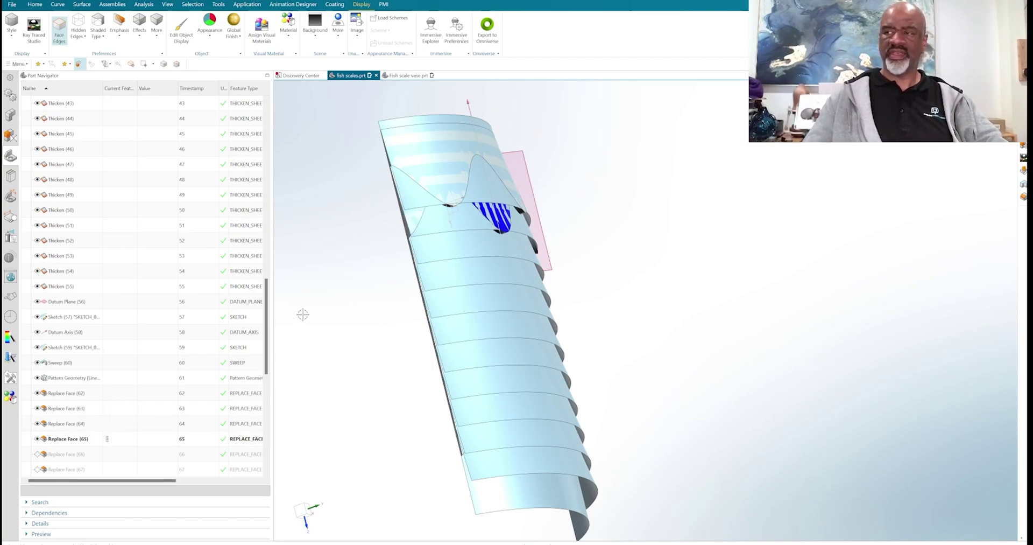
{"action": "scroll", "coordinate": [263, 361], "scroll_direction": "down", "scroll_amount": 3}
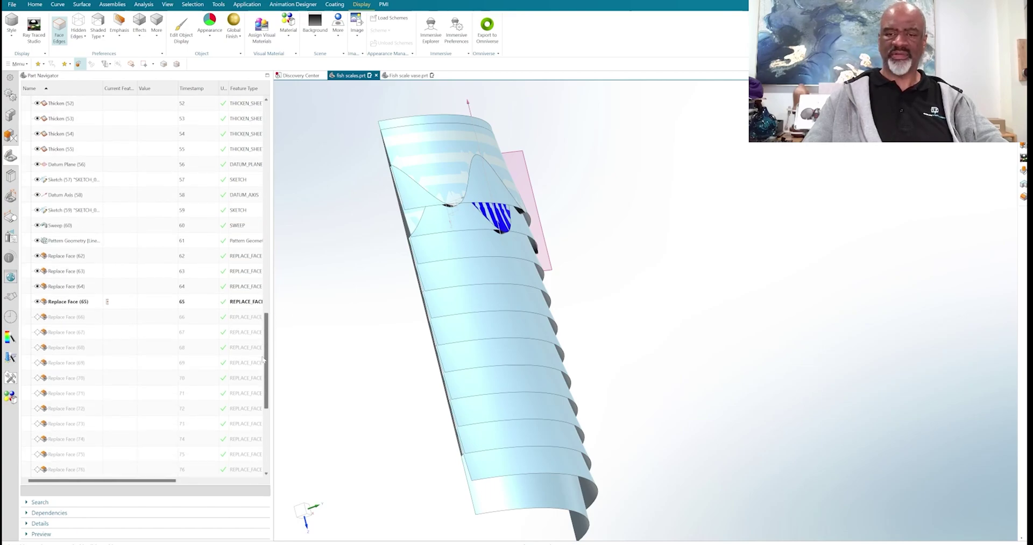
{"action": "left_click", "coordinate": [108, 470]}
Hide all sheet bodies with Show and Hide (Ctrl+W) and orbit the solid scale body
{"action": "key", "text": "ctrl+w"}
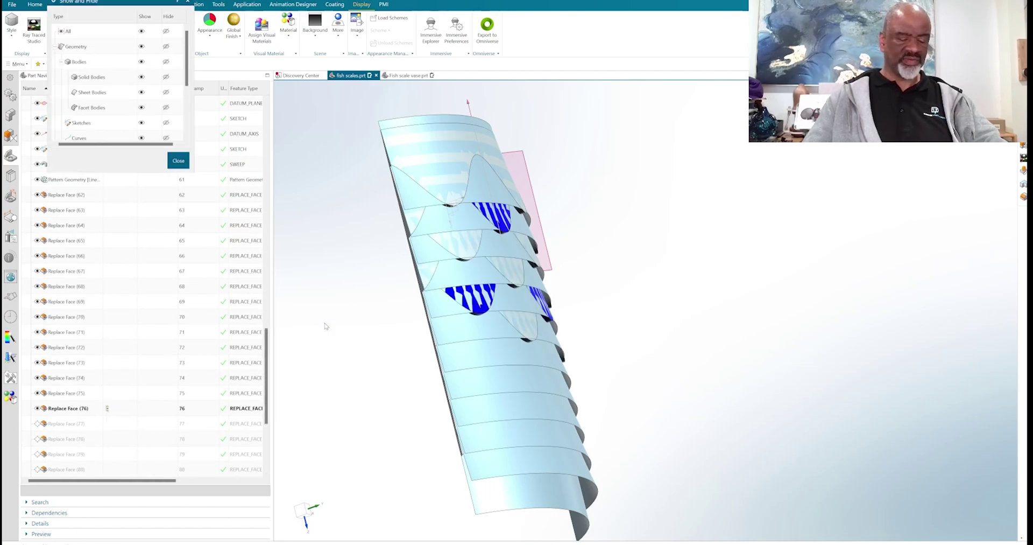
{"action": "left_click", "coordinate": [168, 92]}
{"action": "middle_click_drag", "start_coordinate": [680, 249], "coordinate": [614, 243]}
{"action": "middle_click_drag", "start_coordinate": [744, 288], "coordinate": [710, 306]}
Make Edge Blend (91) current, orbit the rounded scales, then roll forward to Unite (92)
{"action": "left_click_drag", "start_coordinate": [265, 336], "coordinate": [267, 378]}
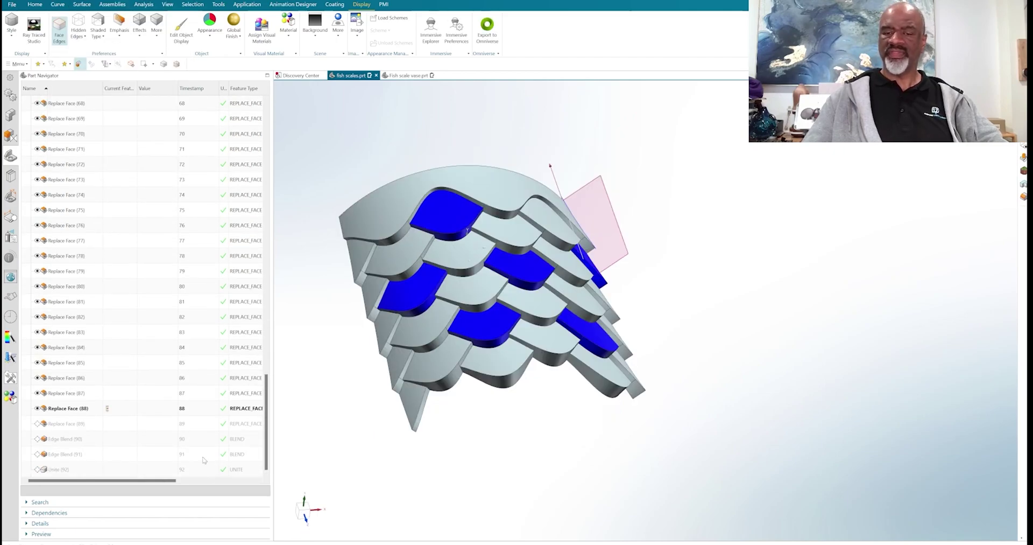
{"action": "double_click", "coordinate": [116, 455]}
{"action": "middle_click_drag", "start_coordinate": [637, 466], "coordinate": [302, 422]}
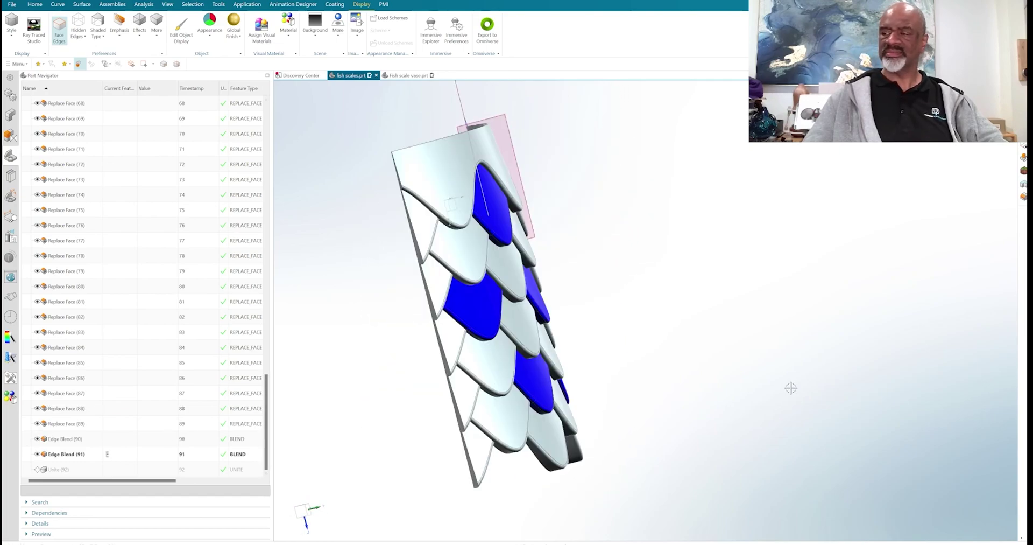
{"action": "middle_click_drag", "start_coordinate": [789, 385], "coordinate": [631, 432]}
{"action": "left_click", "coordinate": [107, 467]}
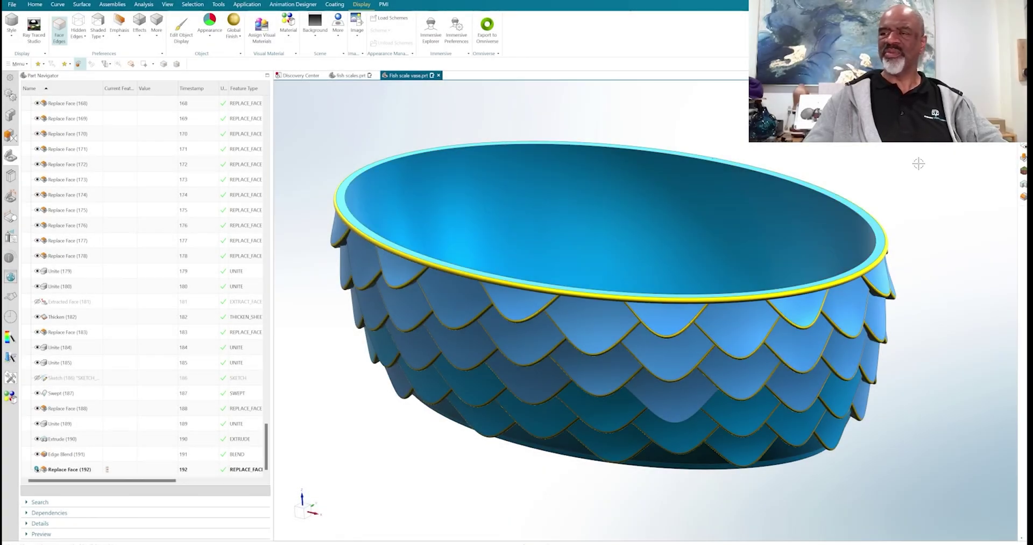
Turn the blue scaled vase to a more side-on view
{"action": "mouse_move", "coordinate": [356, 126]}
{"action": "middle_mouse_down"}
{"action": "mouse_move", "coordinate": [360, 115]}
{"action": "mouse_move", "coordinate": [350, 134]}
{"action": "middle_mouse_up"}
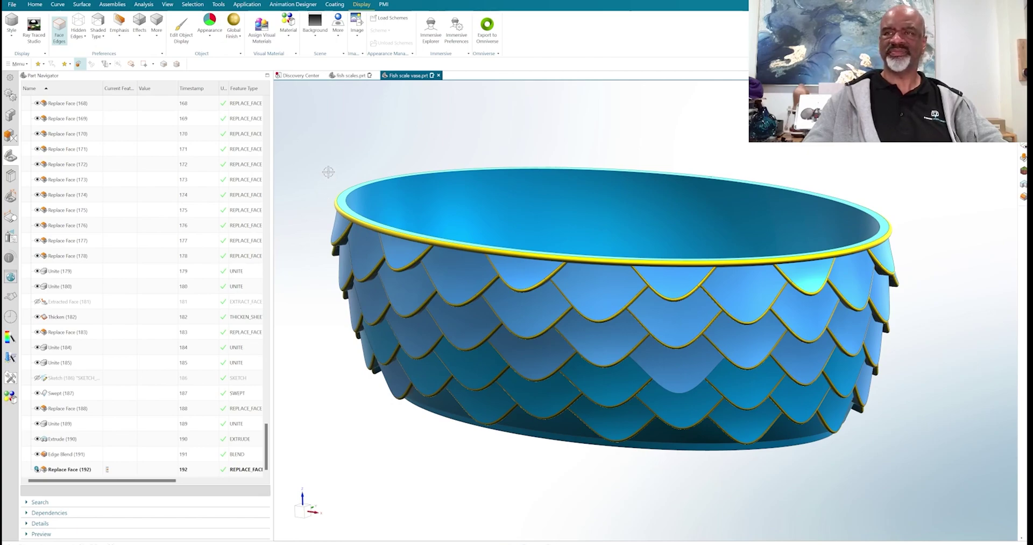
Open Law Defined Spline (1) for the elliptical base curve, review expressions, and orbit the ellipse flat
{"action": "left_click_drag", "start_coordinate": [271, 458], "coordinate": [268, 139]}
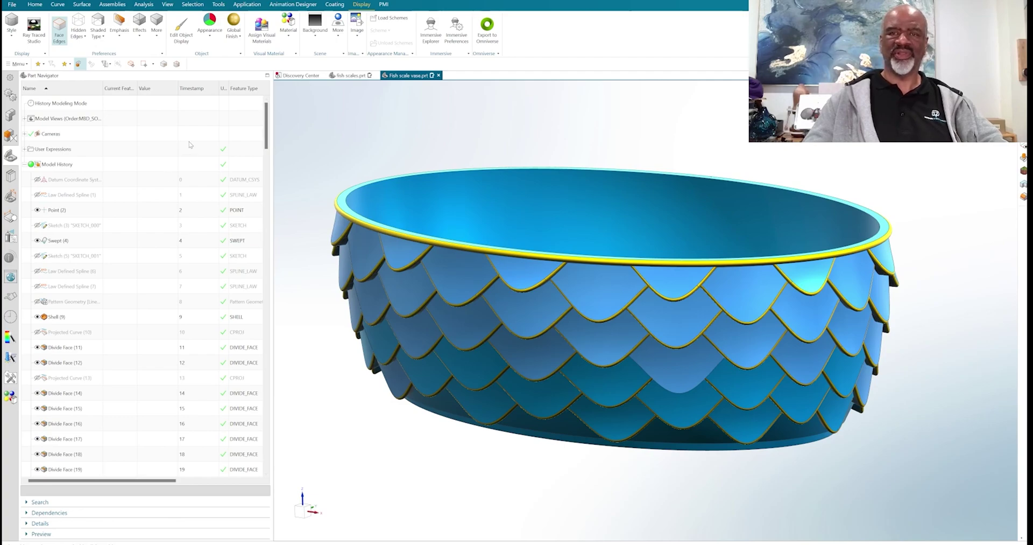
{"action": "double_click", "coordinate": [85, 194]}
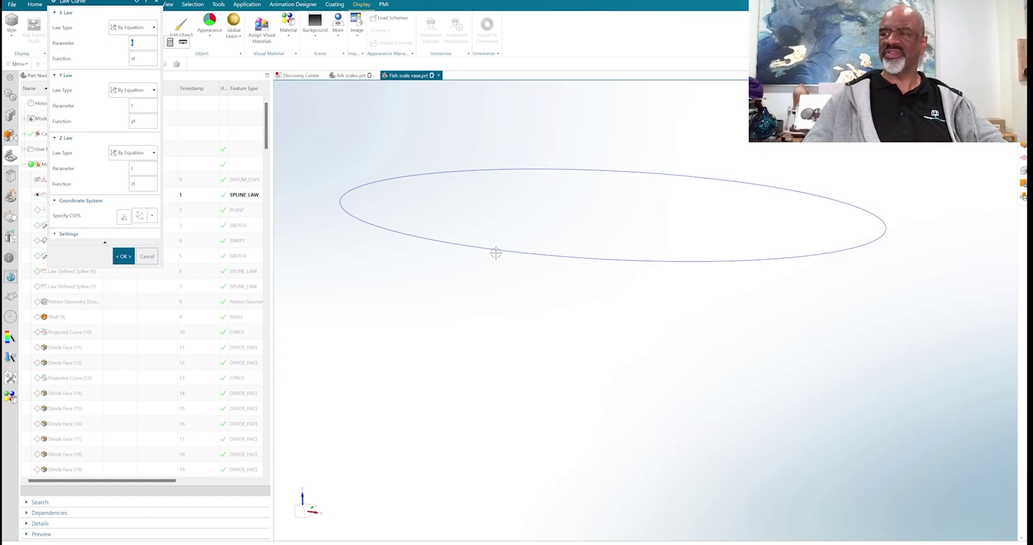
{"action": "left_click", "coordinate": [147, 256]}
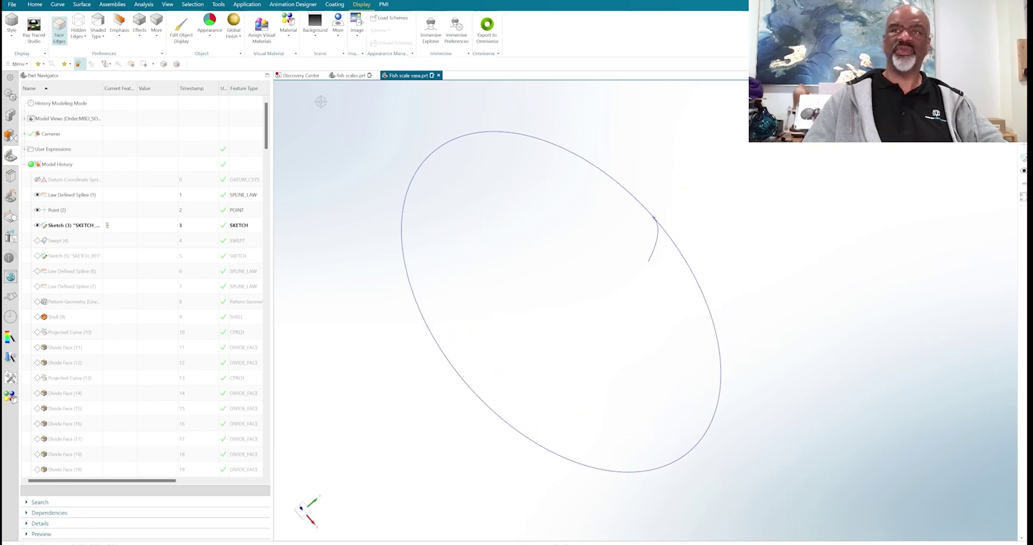
{"action": "key", "text": "ctrl+e"}
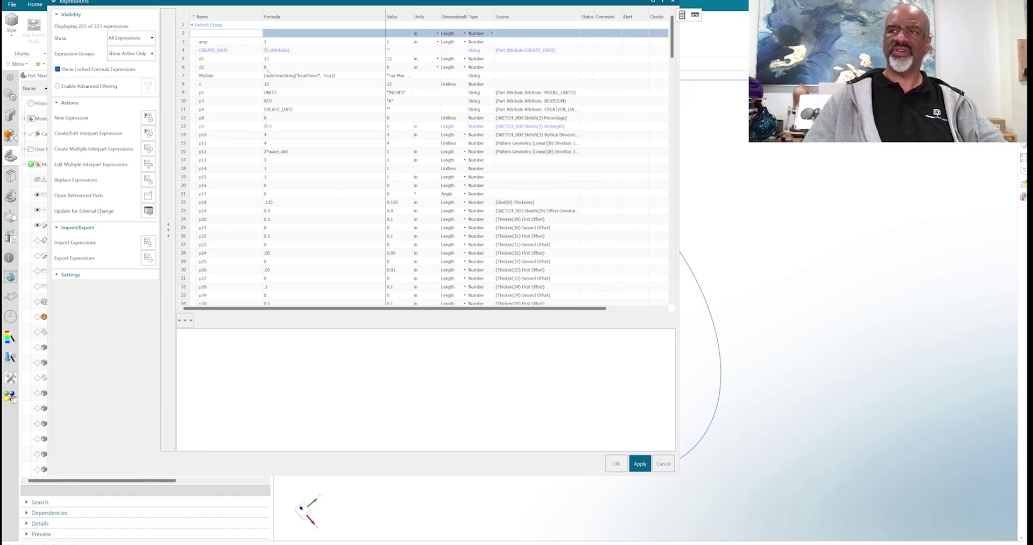
{"action": "left_click", "coordinate": [616, 464]}
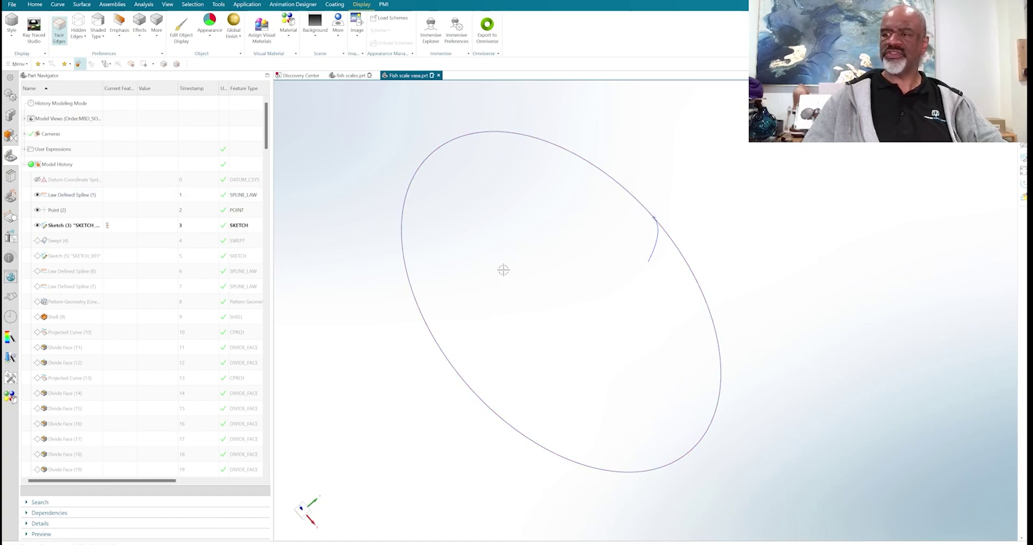
{"action": "middle_click_drag", "start_coordinate": [502, 270], "coordinate": [526, 224]}
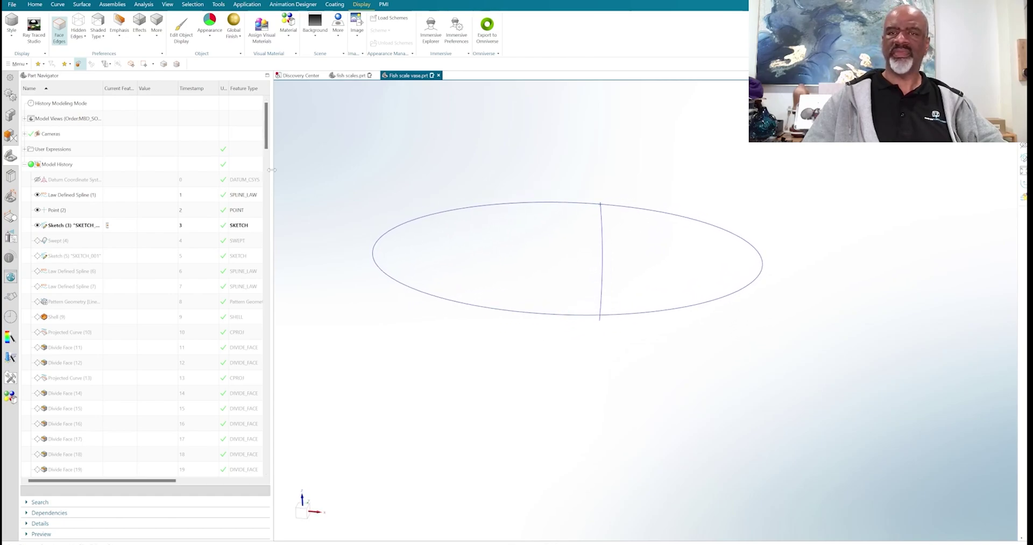
Roll the history forward to Swept (4) to rebuild the elliptical bowl body
{"action": "double_click", "coordinate": [111, 240]}
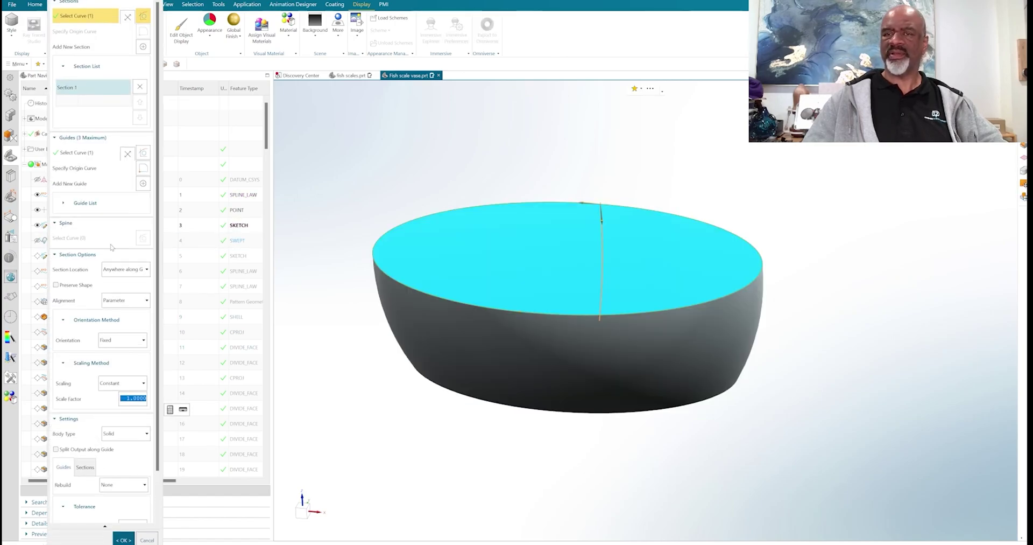
{"action": "left_click", "coordinate": [131, 534]}
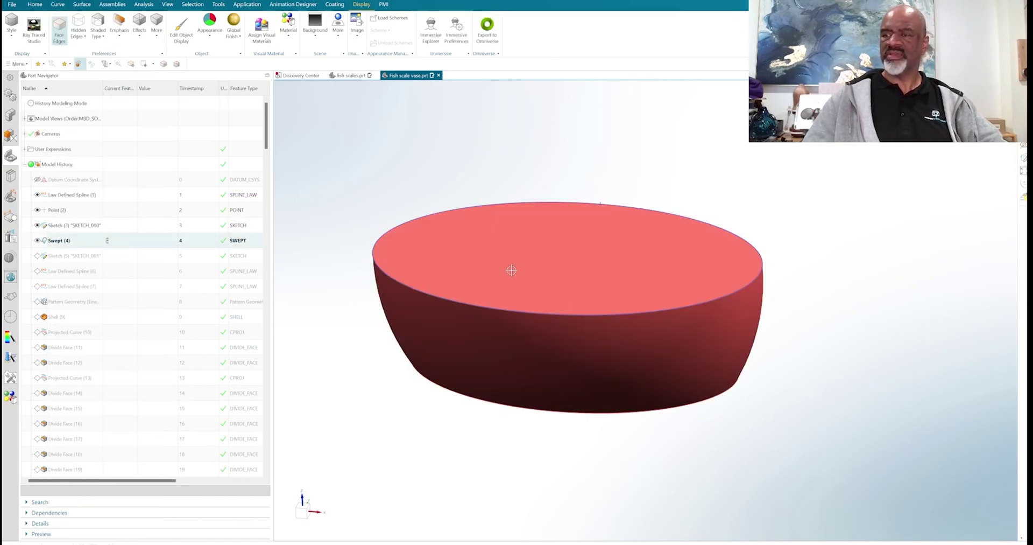
{"action": "middle_click_drag", "start_coordinate": [940, 226], "coordinate": [838, 223]}
Roll forward through Sketch (5) and Law Defined Splines (6) and (7) to add the wavy rim curves
{"action": "left_click", "coordinate": [113, 256]}
{"action": "left_click", "coordinate": [115, 276]}
{"action": "left_click", "coordinate": [108, 290]}
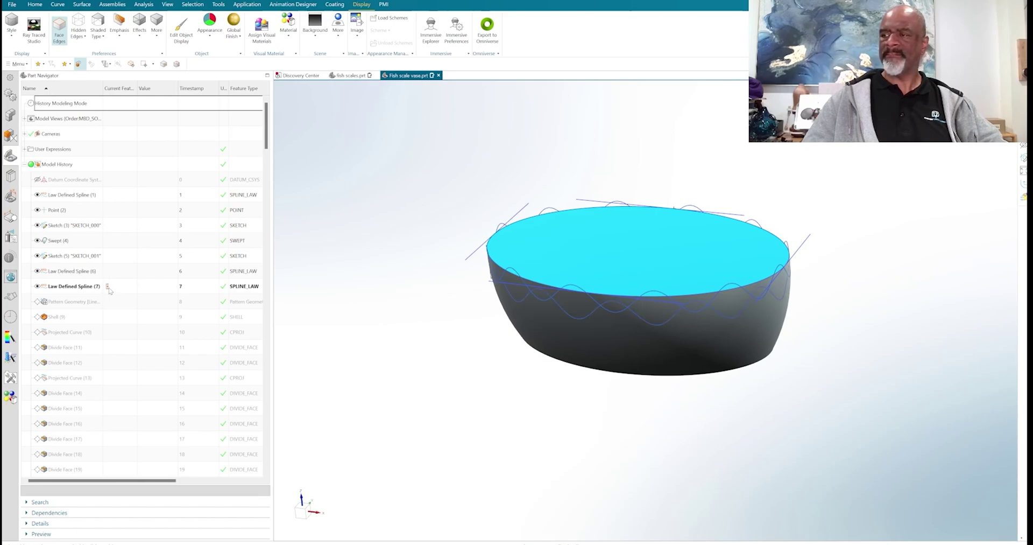
From a front view, roll forward to Pattern Geometry (8) to pattern the sine curves around the bowl
{"action": "key", "text": "ctrl+alt+f"}
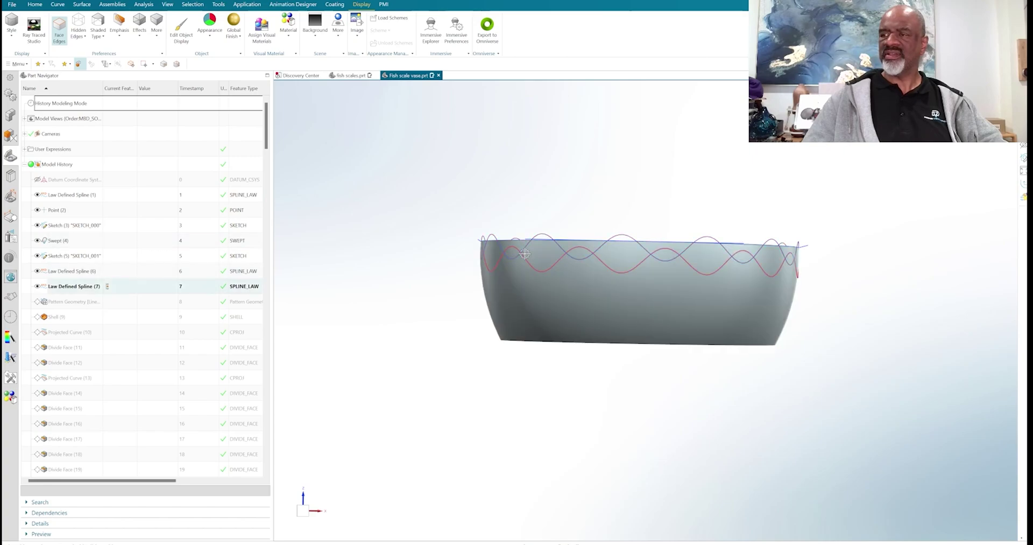
{"action": "mouse_move", "coordinate": [438, 182]}
{"action": "middle_mouse_down"}
{"action": "mouse_move", "coordinate": [432, 202]}
{"action": "mouse_move", "coordinate": [433, 188]}
{"action": "middle_mouse_up"}
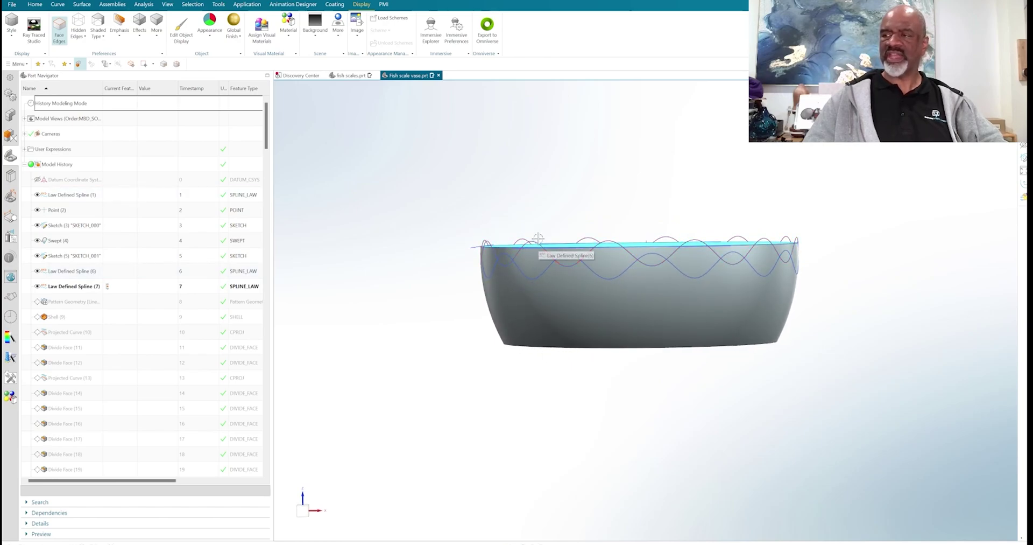
{"action": "scroll", "coordinate": [541, 247], "scroll_direction": "up", "scroll_amount": 3}
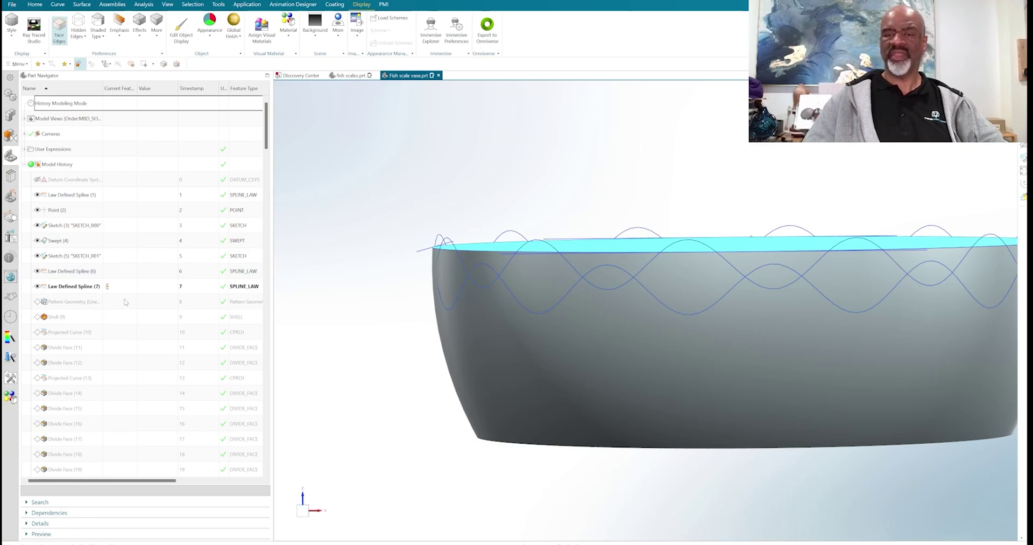
{"action": "left_click", "coordinate": [110, 306]}
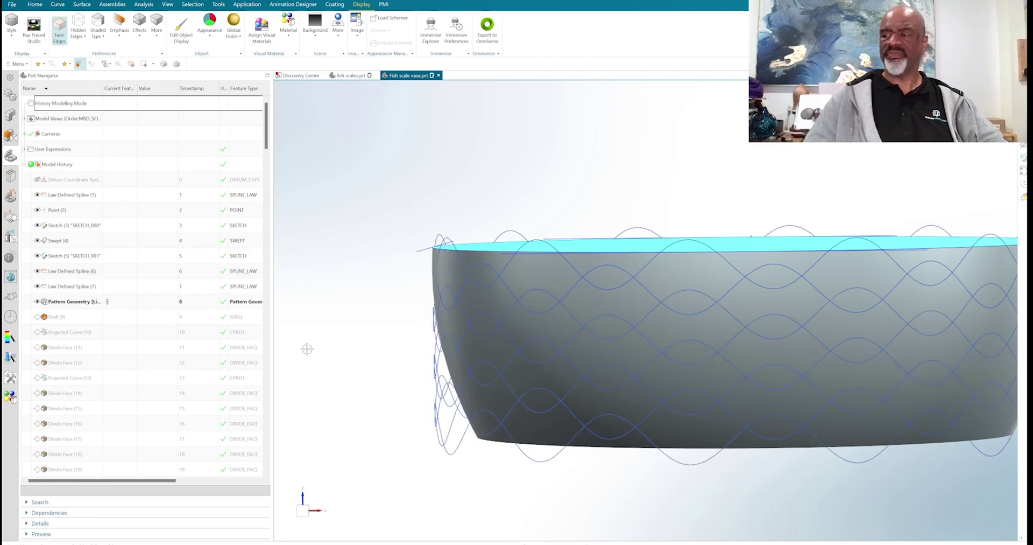
{"action": "middle_click_drag", "start_coordinate": [307, 349], "coordinate": [362, 335]}
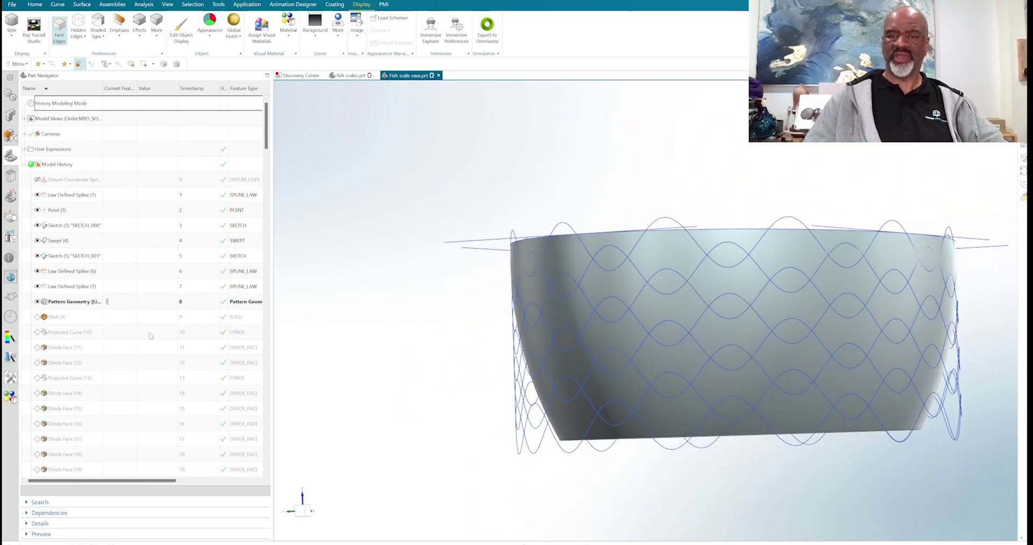
Roll forward to Projected Curve (10) and Divide Face (11) to split the surface
{"action": "left_click", "coordinate": [108, 333]}
{"action": "left_click", "coordinate": [108, 349]}
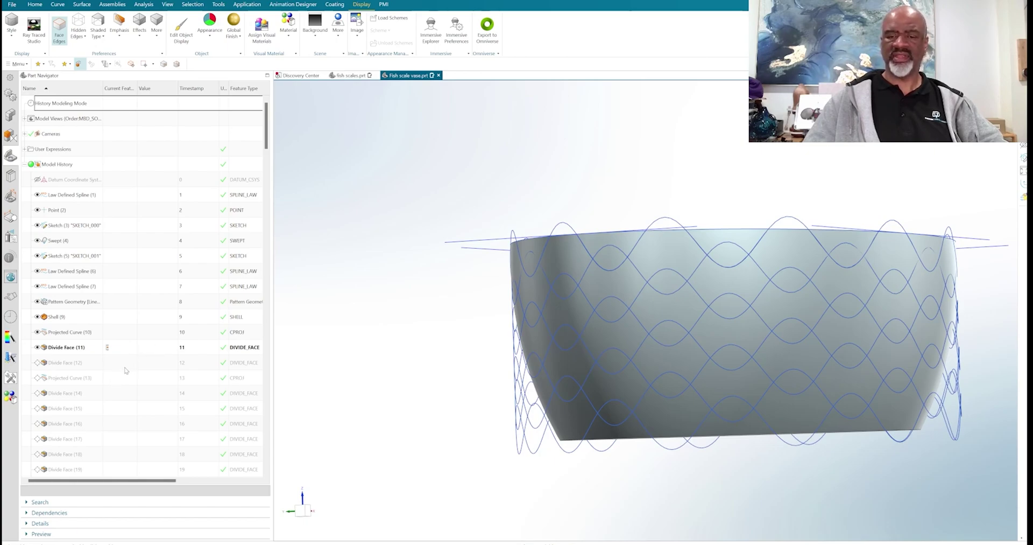
{"action": "scroll", "coordinate": [125, 370], "scroll_direction": "down", "scroll_amount": 2}
Roll forward to Divide Face (19), then hide all Curves and Sketches and orbit to check
{"action": "left_click", "coordinate": [108, 378]}
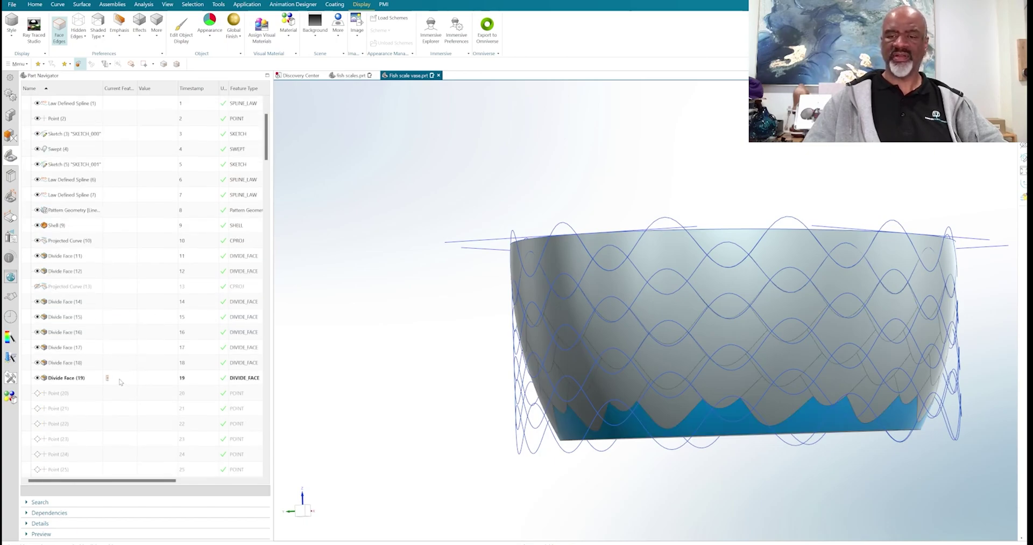
{"action": "middle_click_drag", "start_coordinate": [422, 326], "coordinate": [422, 337]}
{"action": "key", "text": "ctrl+w"}
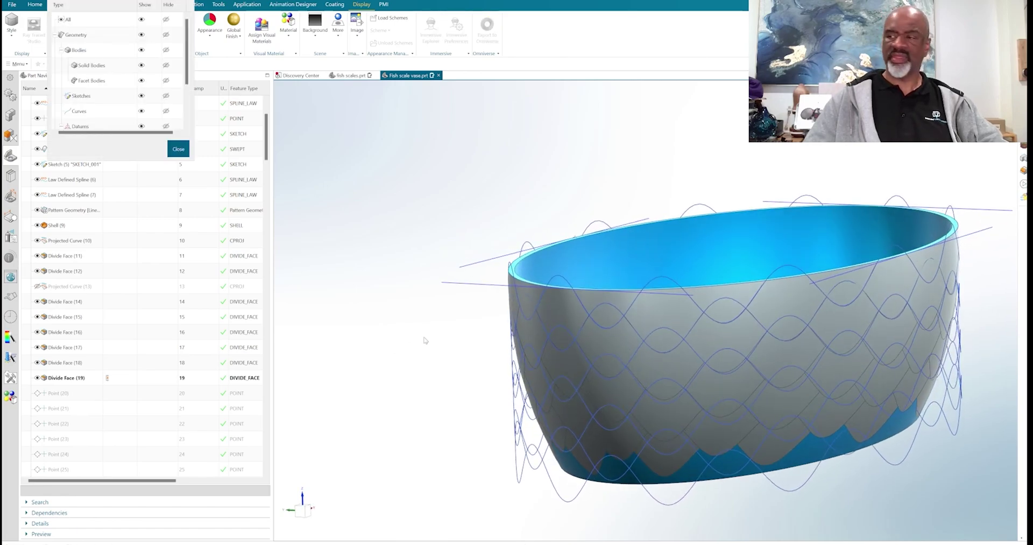
{"action": "left_click", "coordinate": [167, 112]}
{"action": "left_click", "coordinate": [166, 95]}
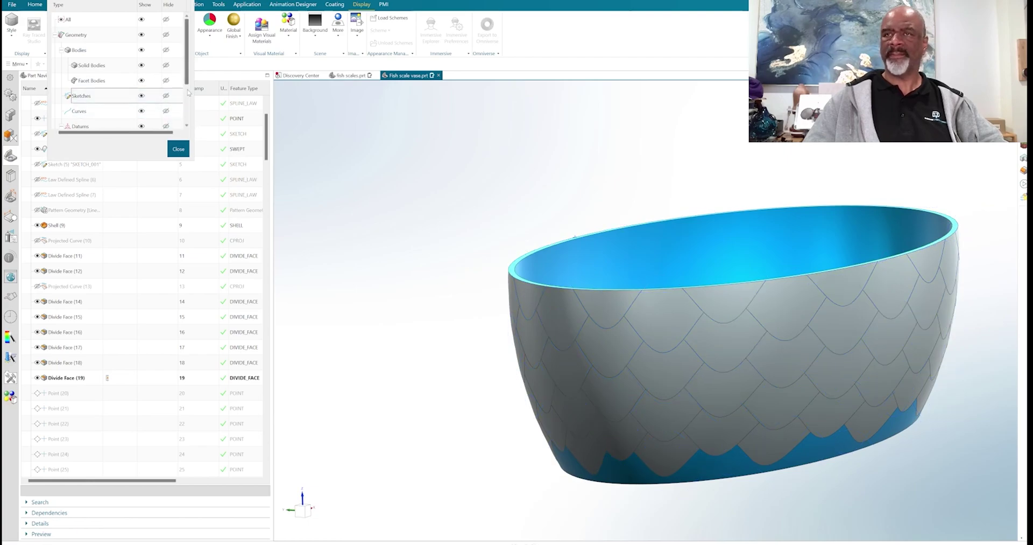
{"action": "scroll", "coordinate": [190, 81], "scroll_direction": "down", "scroll_amount": 3}
{"action": "middle_click_drag", "start_coordinate": [461, 268], "coordinate": [564, 217]}
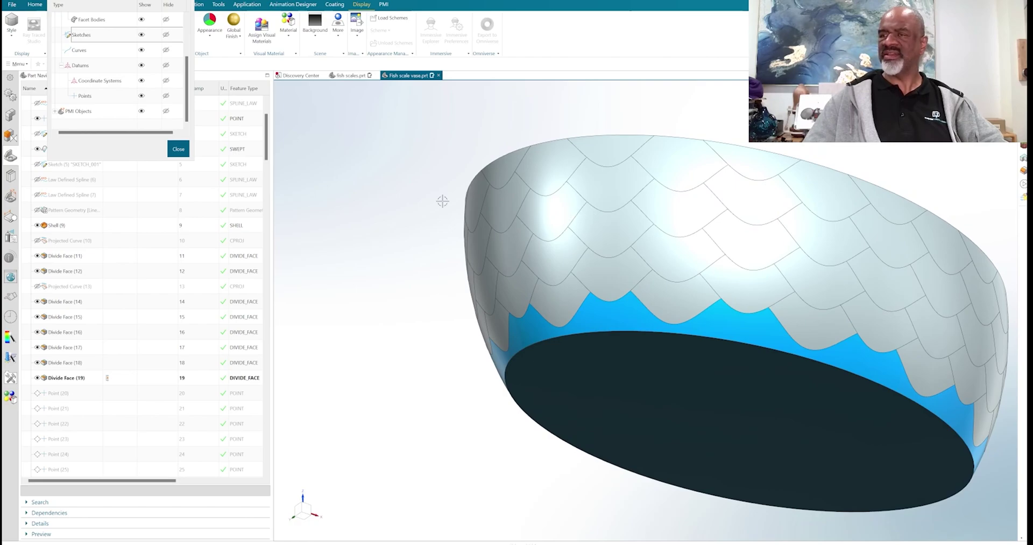
{"action": "middle_click_drag", "start_coordinate": [419, 202], "coordinate": [330, 233]}
{"action": "middle_click_drag", "start_coordinate": [482, 265], "coordinate": [403, 258]}
Make Swept (47) current to show the thickened scales and rim band, viewing from the side and above
{"action": "left_click", "coordinate": [179, 149]}
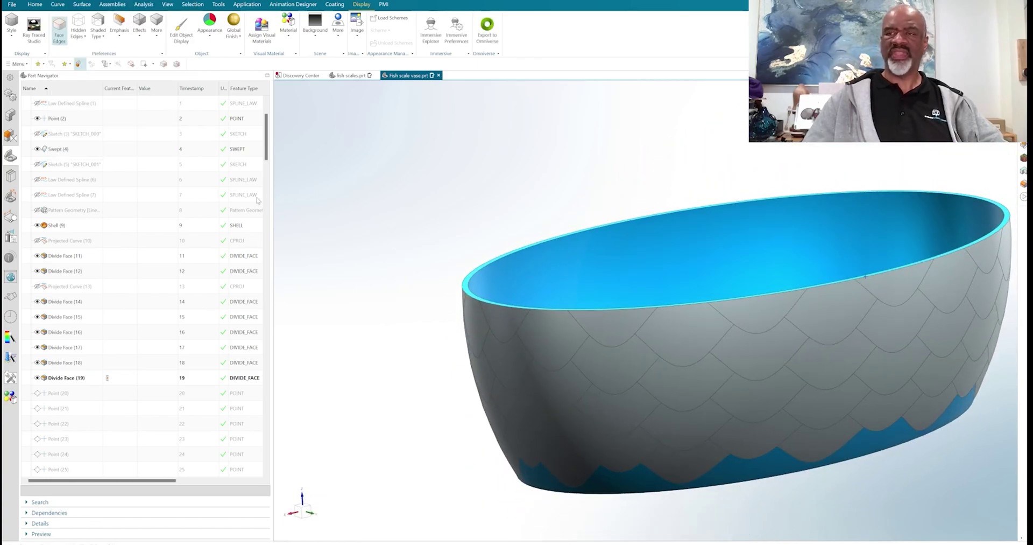
{"action": "left_click_drag", "start_coordinate": [267, 156], "coordinate": [268, 192]}
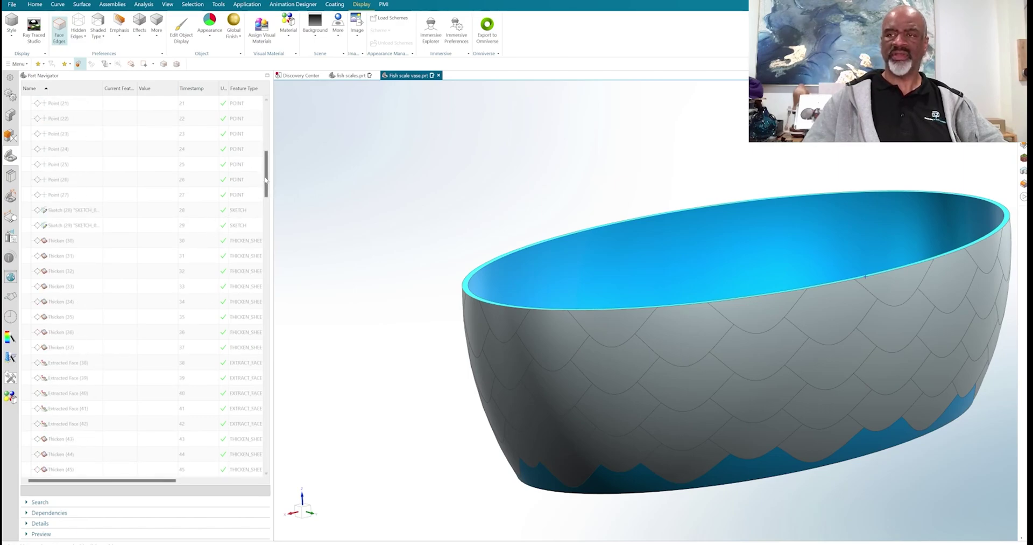
{"action": "scroll", "coordinate": [258, 215], "scroll_direction": "down", "scroll_amount": 8}
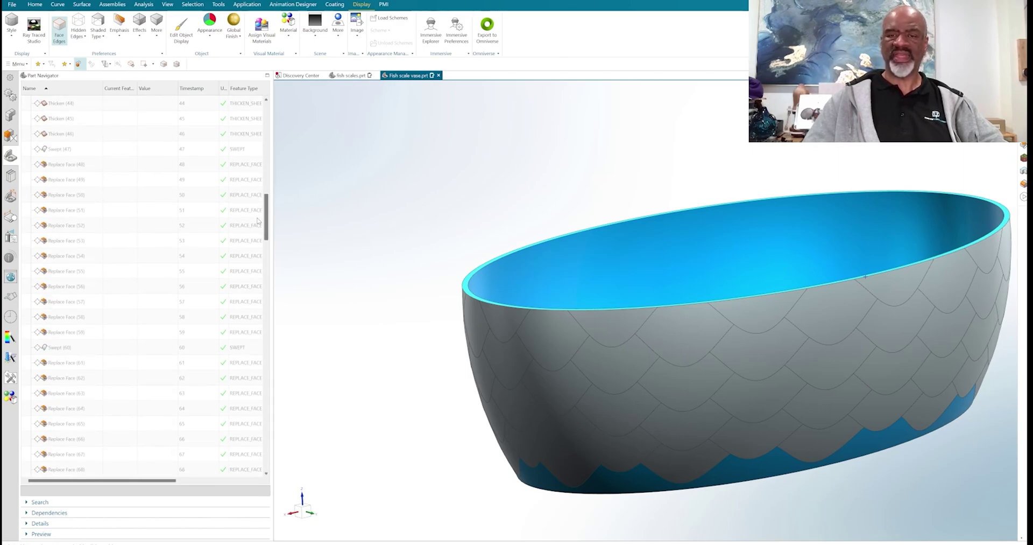
{"action": "scroll", "coordinate": [258, 220], "scroll_direction": "up", "scroll_amount": 1}
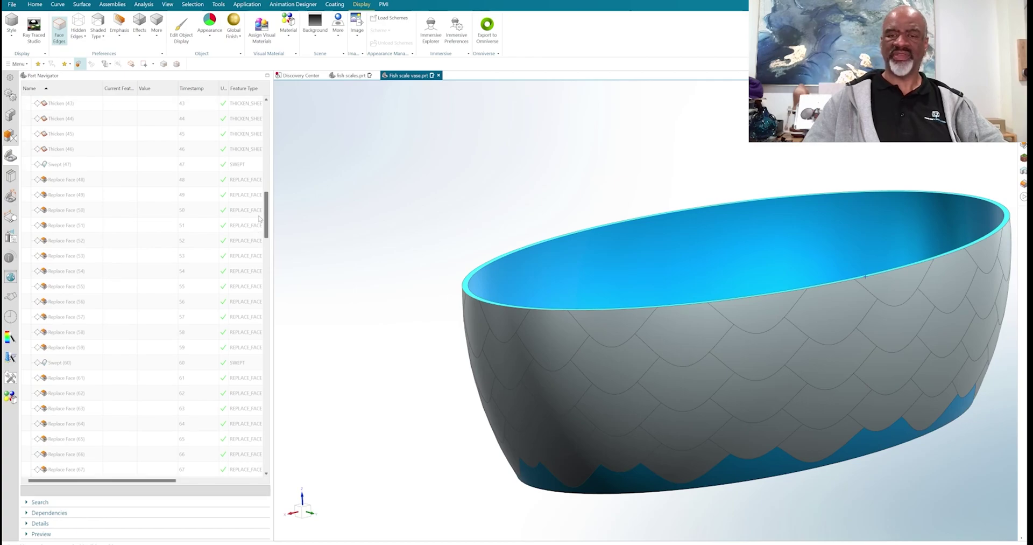
{"action": "scroll", "coordinate": [260, 218], "scroll_direction": "up", "scroll_amount": 1}
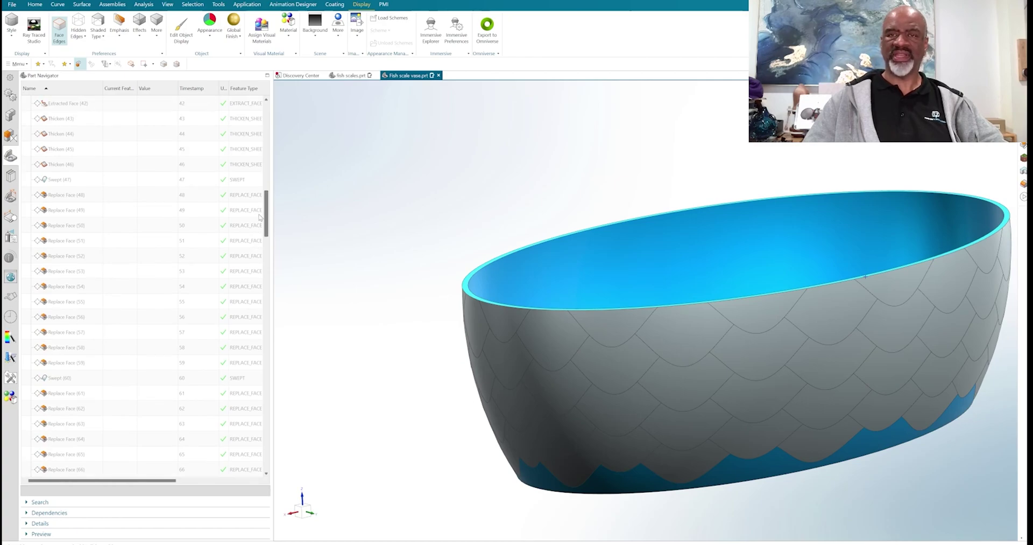
{"action": "left_click", "coordinate": [113, 179]}
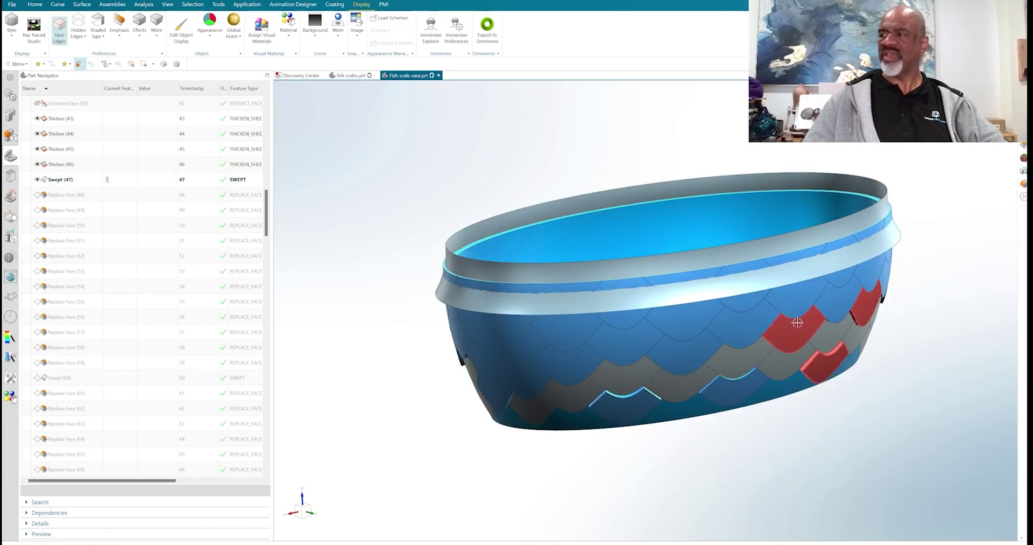
{"action": "middle_click_drag", "start_coordinate": [767, 318], "coordinate": [812, 312]}
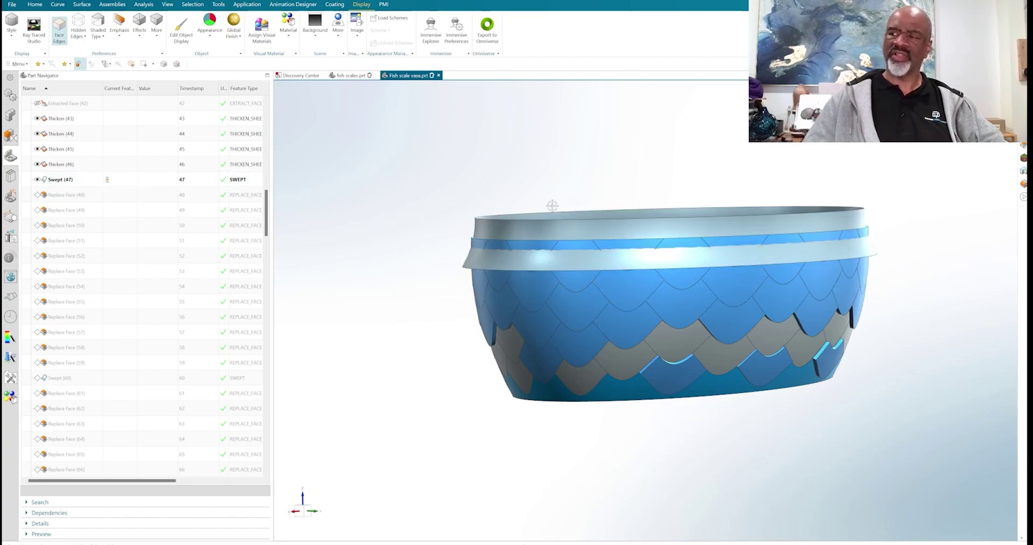
{"action": "middle_click_drag", "start_coordinate": [579, 182], "coordinate": [590, 186]}
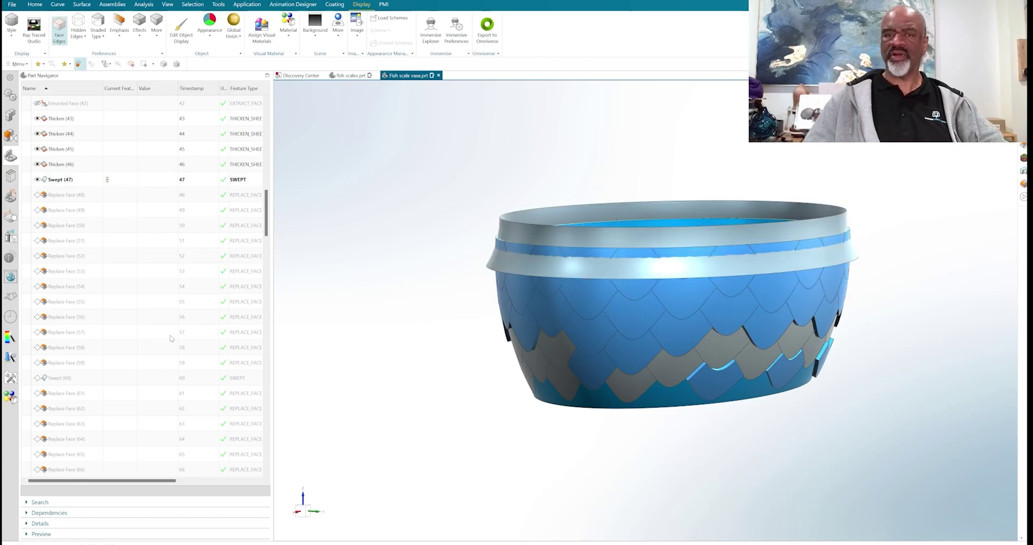
Roll forward through Replace Face (48) and Replace Face (59) to Swept (60)
{"action": "left_click", "coordinate": [109, 195]}
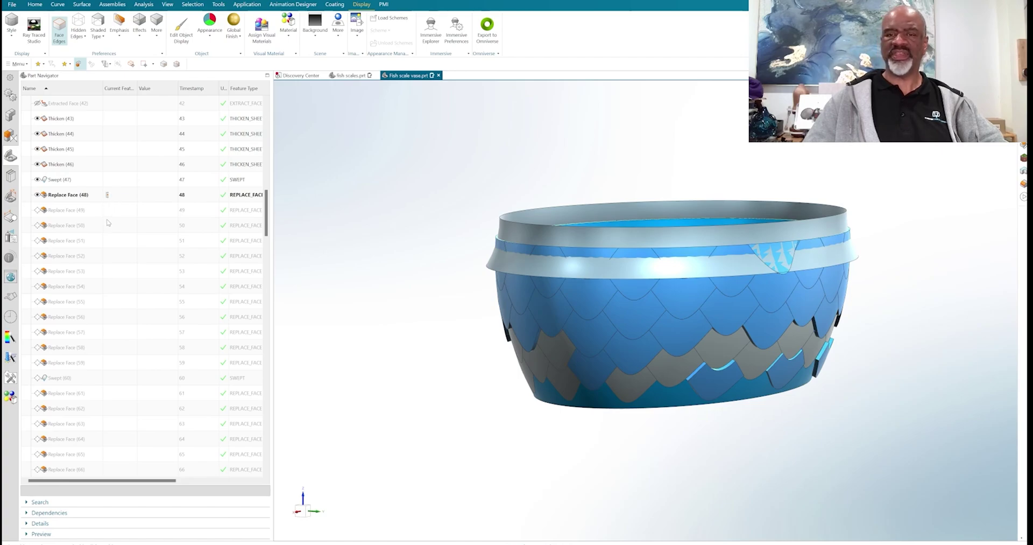
{"action": "left_click", "coordinate": [109, 362]}
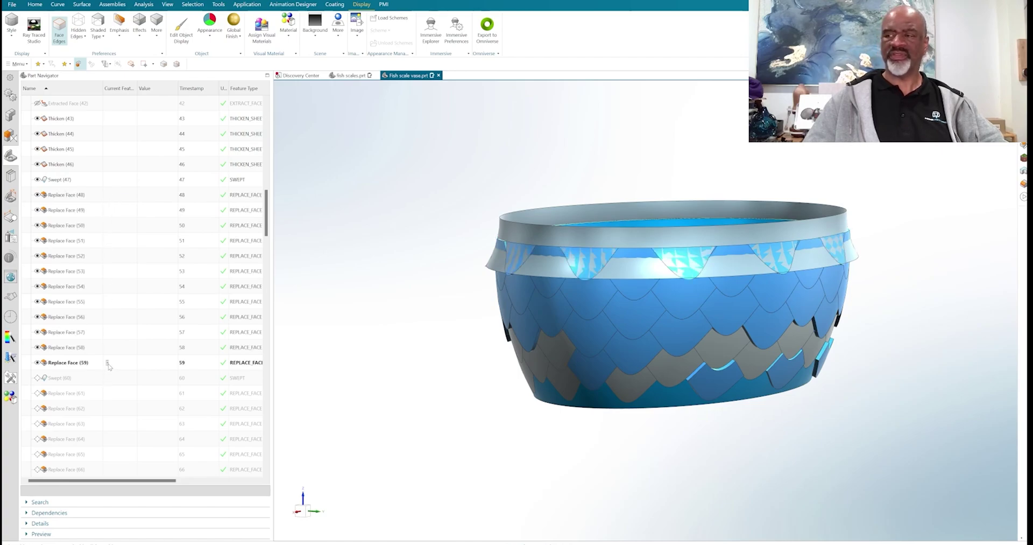
{"action": "mouse_move", "coordinate": [394, 293]}
{"action": "middle_mouse_down"}
{"action": "mouse_move", "coordinate": [402, 270]}
{"action": "mouse_move", "coordinate": [396, 283]}
{"action": "middle_mouse_up"}
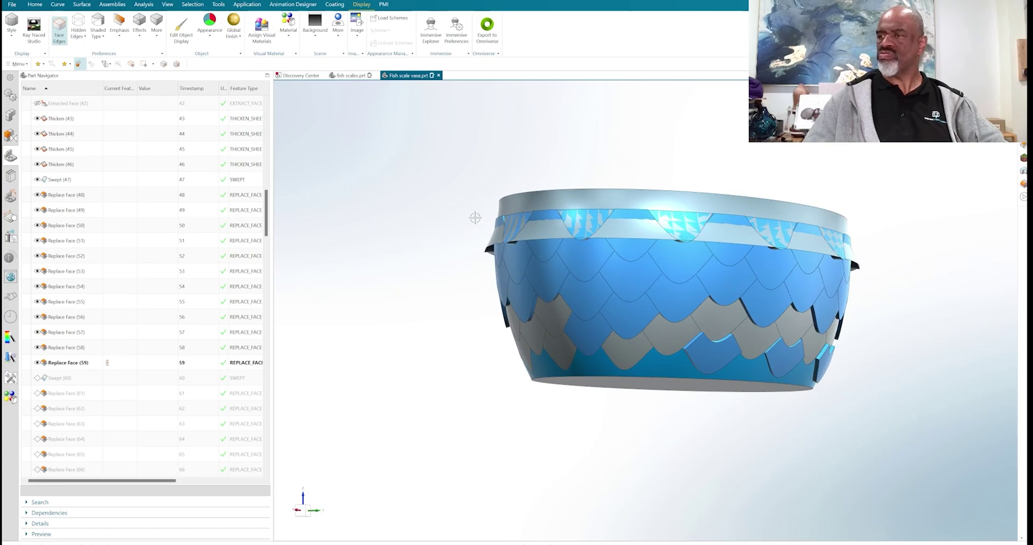
{"action": "scroll", "coordinate": [478, 216], "scroll_direction": "up", "scroll_amount": 4}
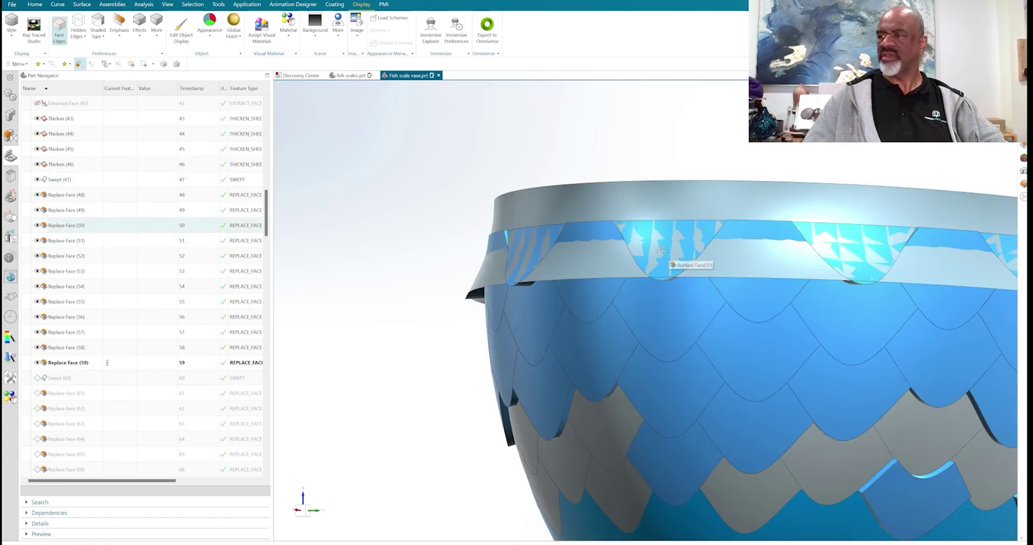
{"action": "scroll", "coordinate": [480, 249], "scroll_direction": "down", "scroll_amount": 4}
{"action": "middle_click_drag", "start_coordinate": [480, 248], "coordinate": [452, 254]}
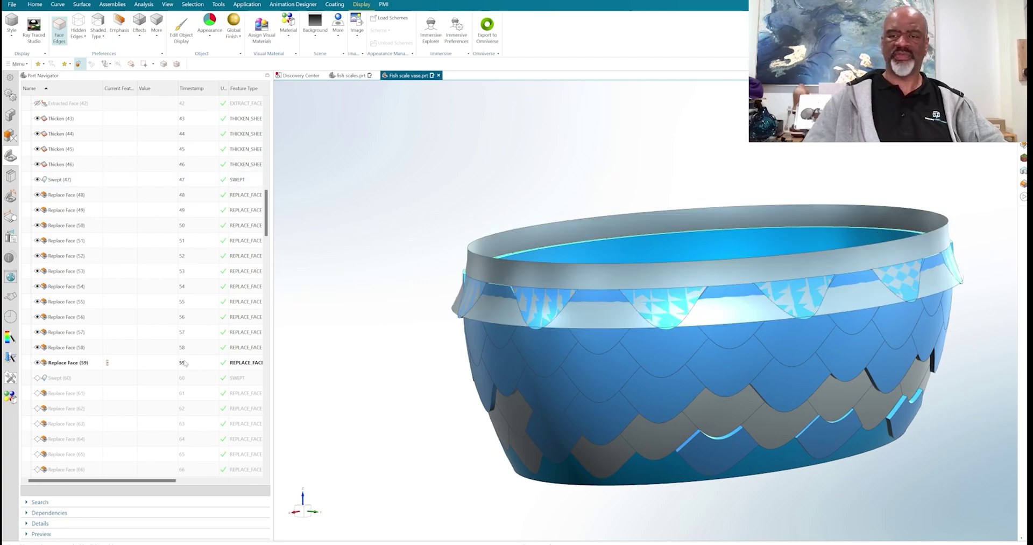
{"action": "double_click", "coordinate": [110, 380]}
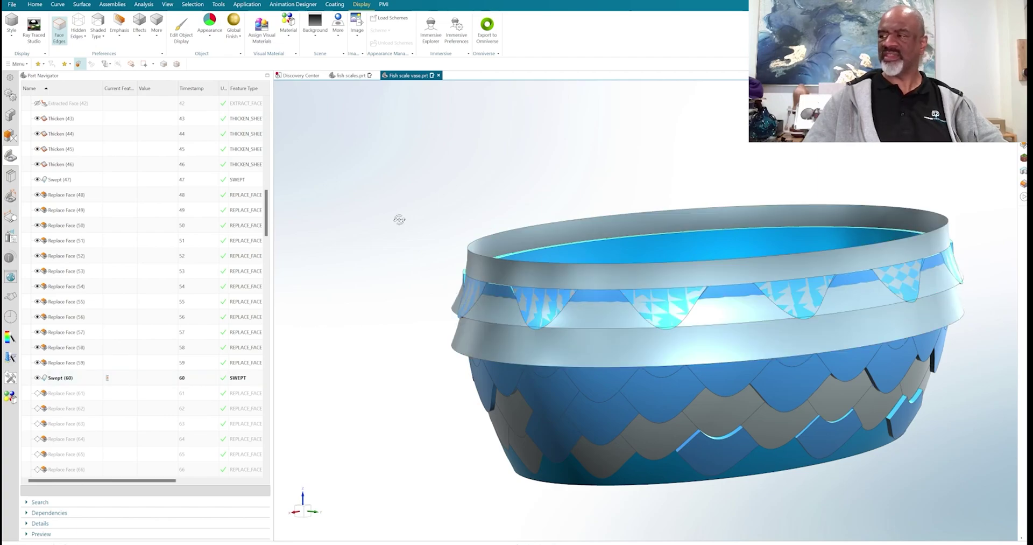
{"action": "mouse_move", "coordinate": [385, 219]}
{"action": "middle_mouse_down"}
{"action": "mouse_move", "coordinate": [316, 235]}
{"action": "mouse_move", "coordinate": [321, 244]}
{"action": "mouse_move", "coordinate": [346, 223]}
{"action": "mouse_move", "coordinate": [373, 225]}
{"action": "middle_mouse_up"}
{"action": "middle_click_drag", "start_coordinate": [421, 203], "coordinate": [346, 167], "text": "shift"}
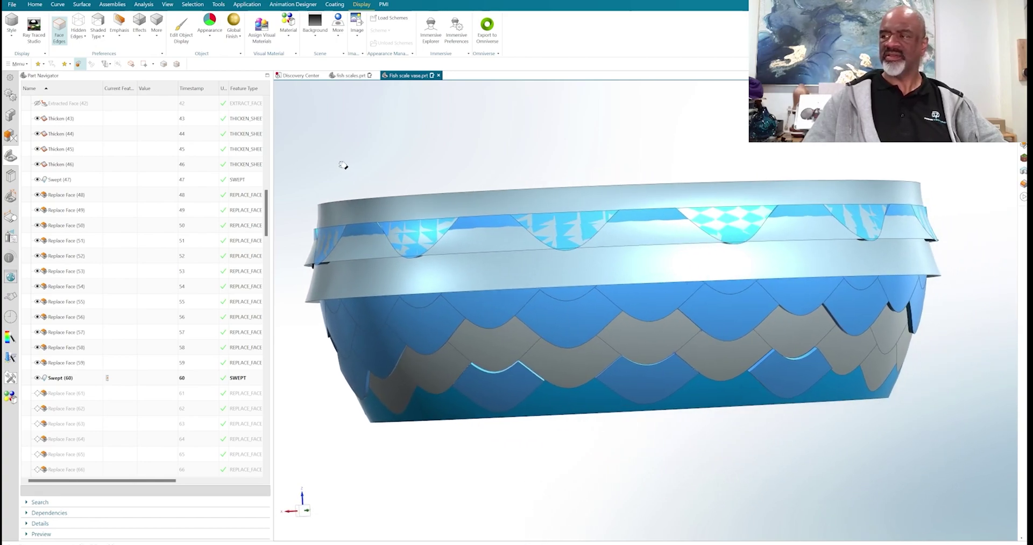
{"action": "middle_click_drag", "start_coordinate": [952, 256], "coordinate": [950, 263]}
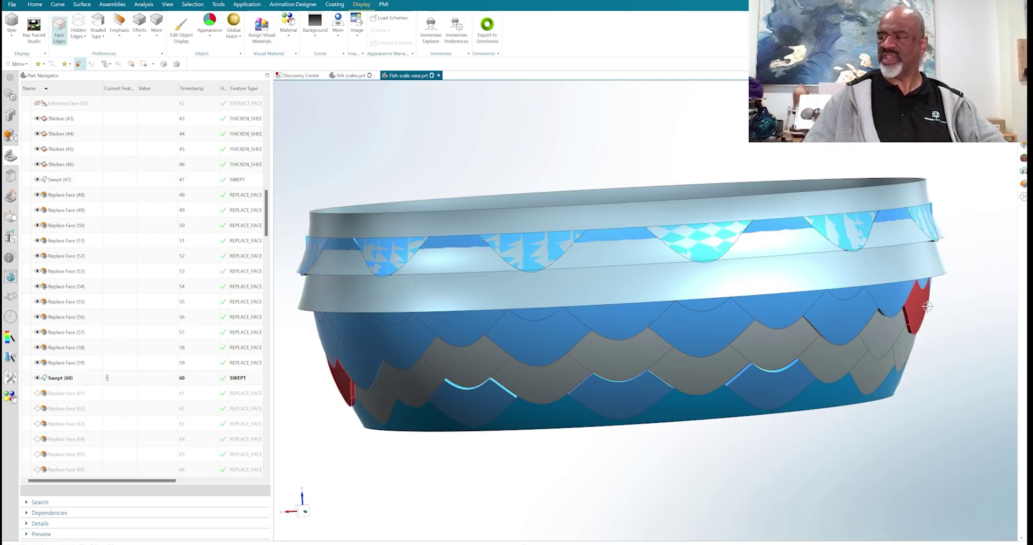
{"action": "mouse_move", "coordinate": [936, 304]}
{"action": "middle_mouse_down"}
{"action": "mouse_move", "coordinate": [945, 296]}
{"action": "mouse_move", "coordinate": [952, 308]}
{"action": "middle_mouse_up"}
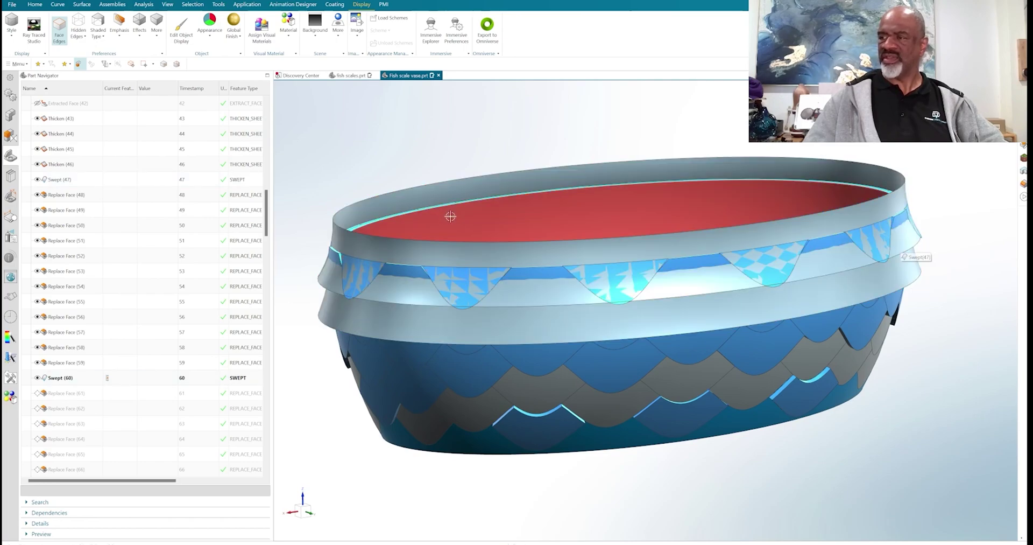
{"action": "key", "text": "Home"}
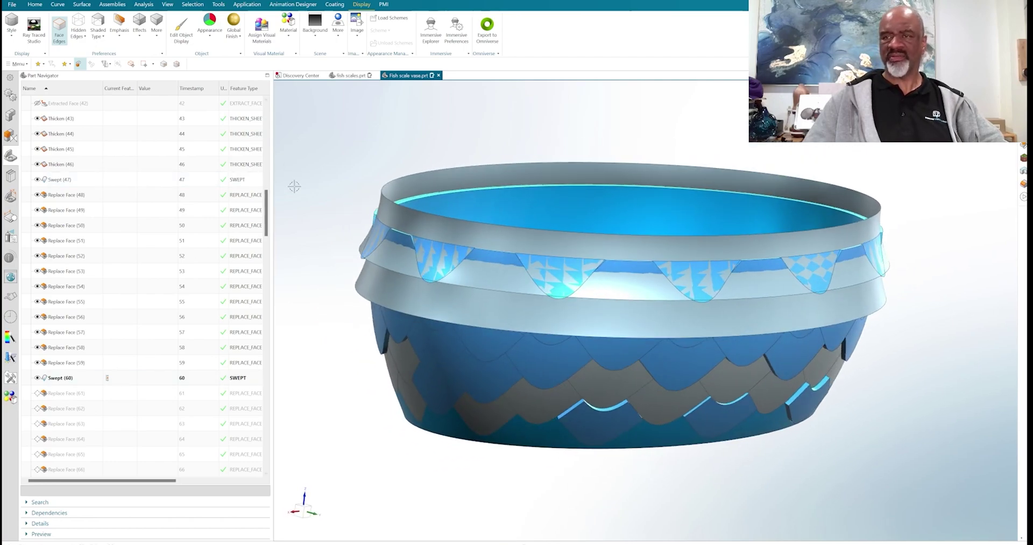
{"action": "left_click_drag", "start_coordinate": [267, 216], "coordinate": [266, 295]}
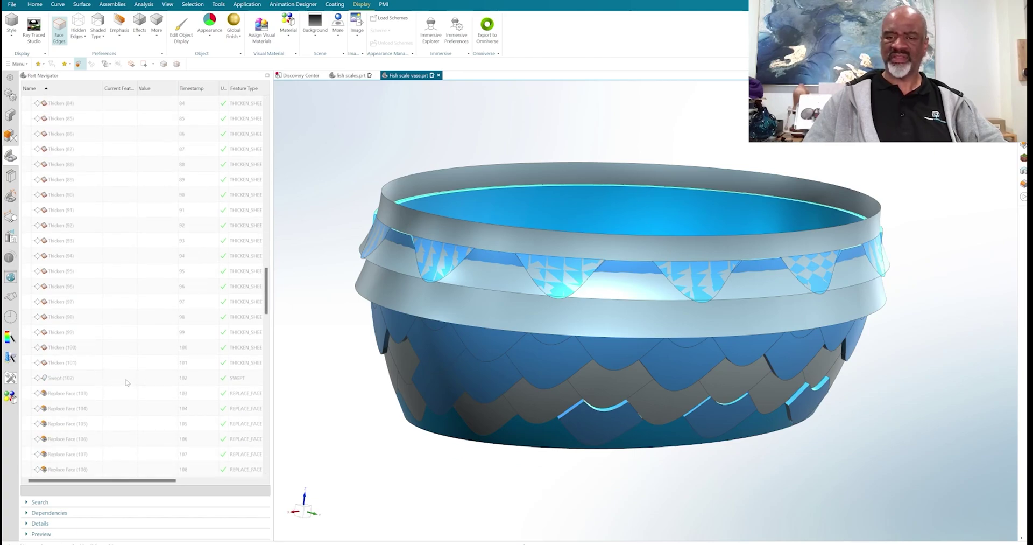
Roll forward to Swept (102), then to the final feature Replace Face (192)
{"action": "double_click", "coordinate": [124, 381]}
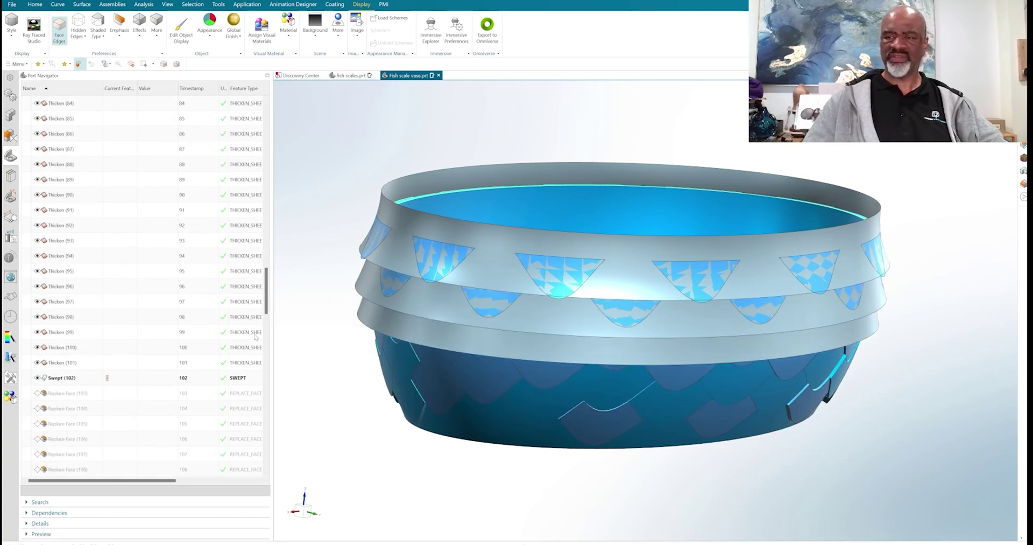
{"action": "scroll", "coordinate": [264, 335], "scroll_direction": "down", "scroll_amount": 8}
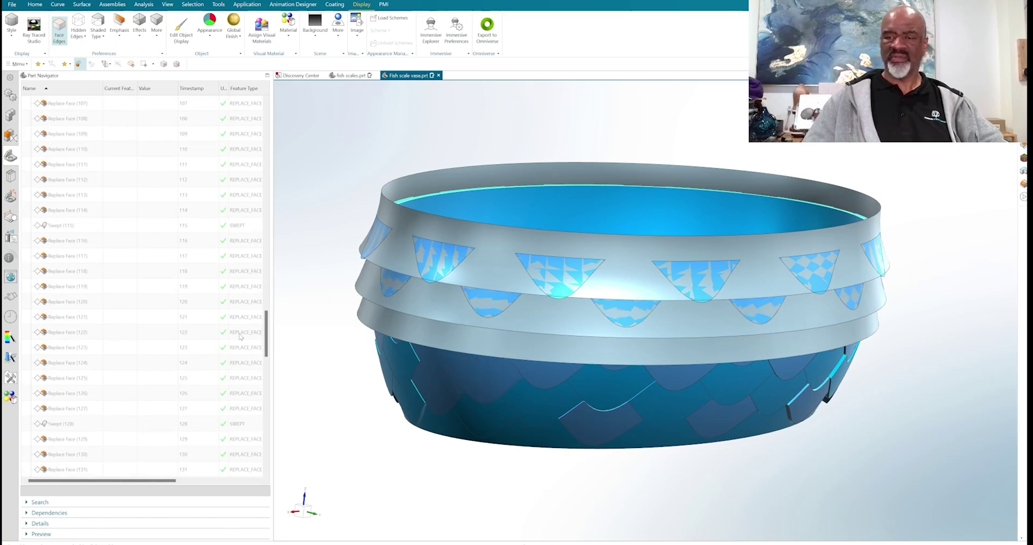
{"action": "left_click_drag", "start_coordinate": [267, 329], "coordinate": [253, 433]}
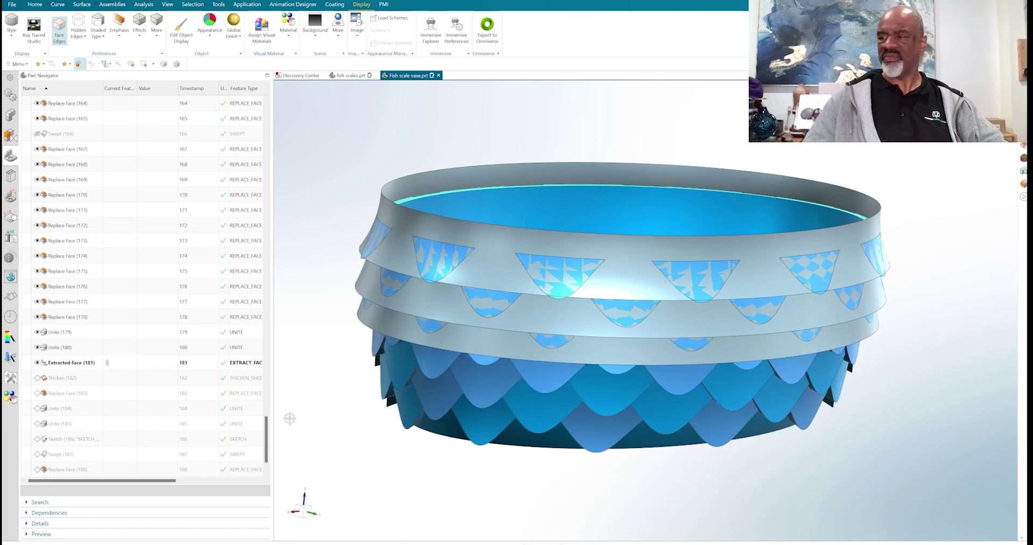
{"action": "mouse_move", "coordinate": [289, 420]}
{"action": "middle_mouse_down"}
{"action": "mouse_move", "coordinate": [297, 403]}
{"action": "mouse_move", "coordinate": [277, 423]}
{"action": "middle_mouse_up"}
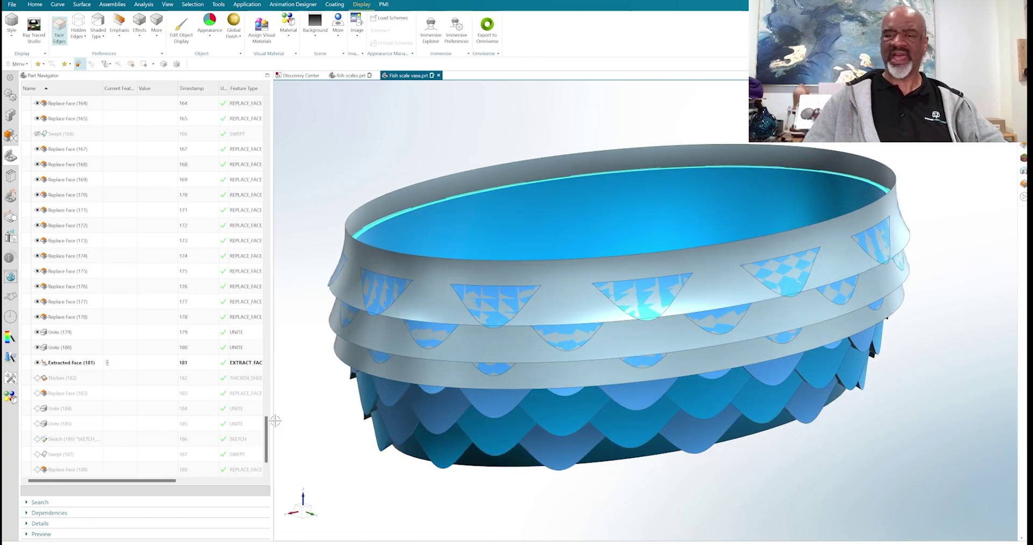
{"action": "left_click_drag", "start_coordinate": [264, 420], "coordinate": [264, 426]}
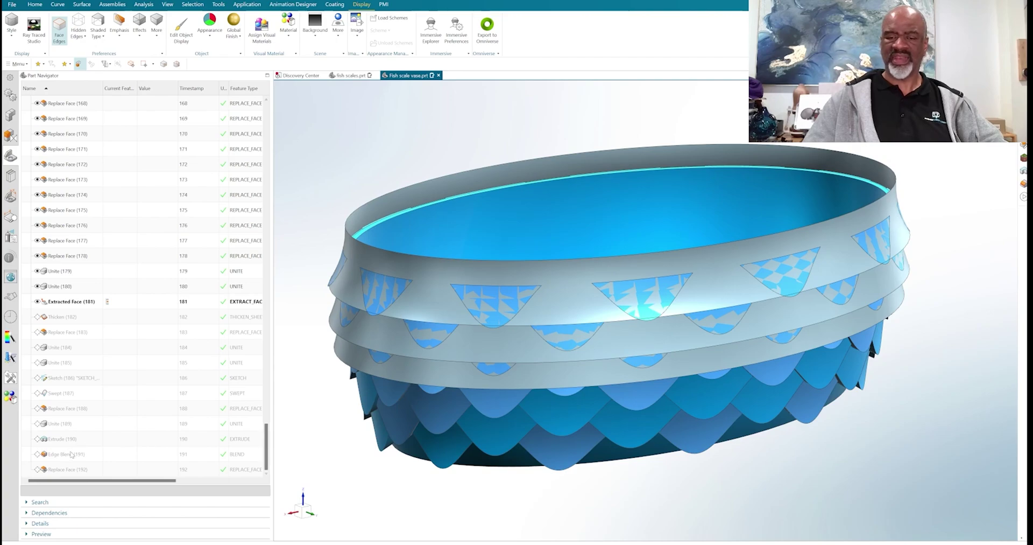
{"action": "double_click", "coordinate": [118, 473]}
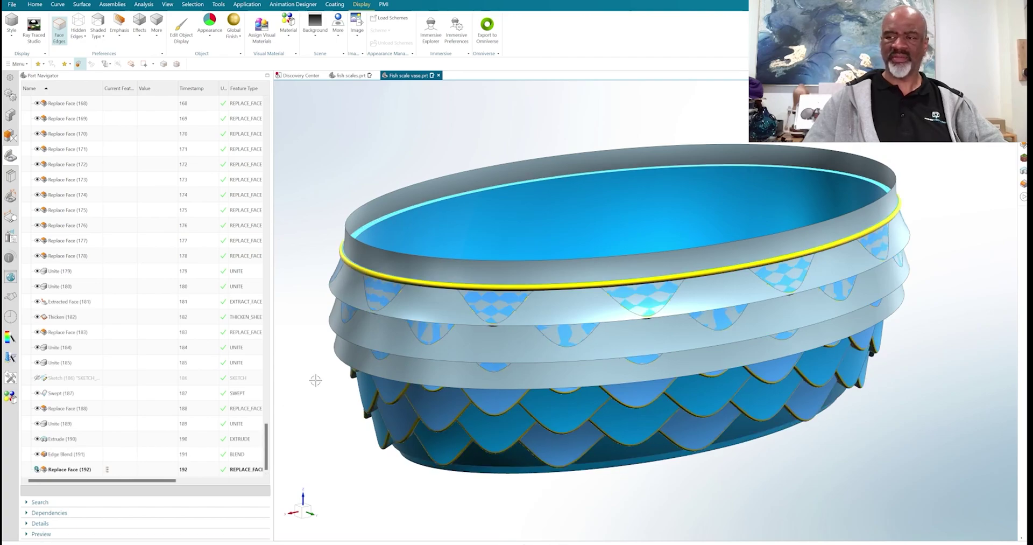
Hide all Sheet Bodies in Show and Hide, then orbit to inspect the solid scaled vase
{"action": "middle_click_drag", "start_coordinate": [316, 378], "coordinate": [333, 202]}
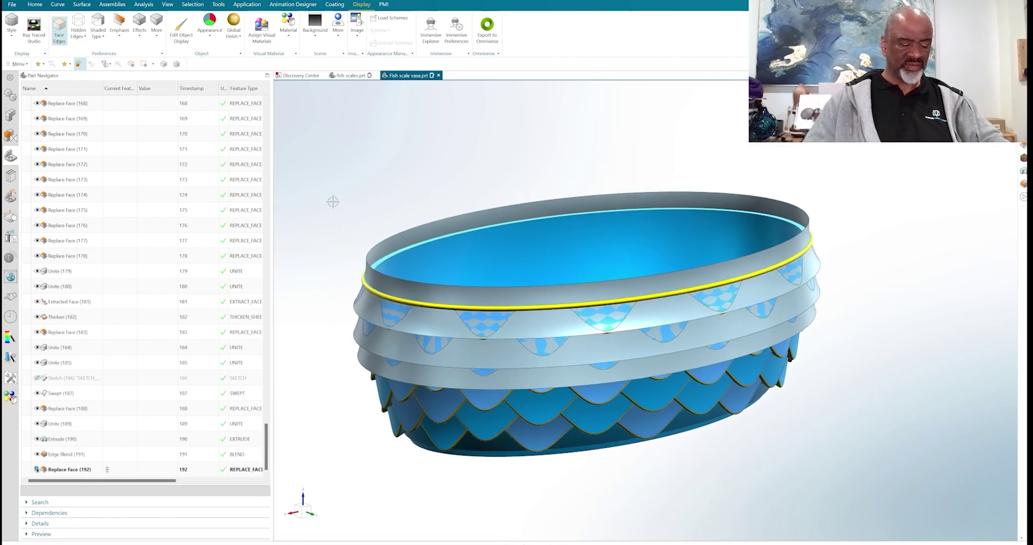
{"action": "key", "text": "ctrl+w"}
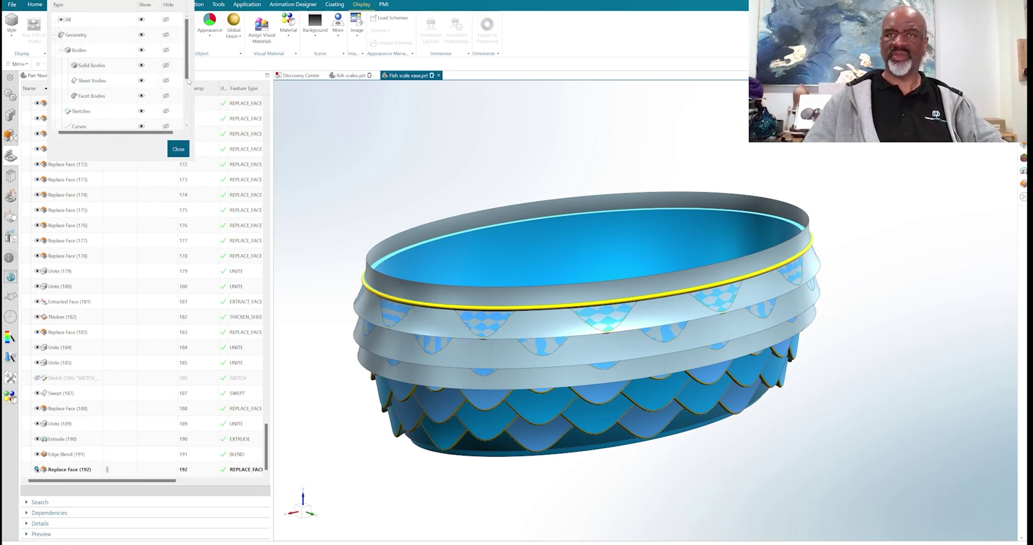
{"action": "left_click", "coordinate": [166, 81]}
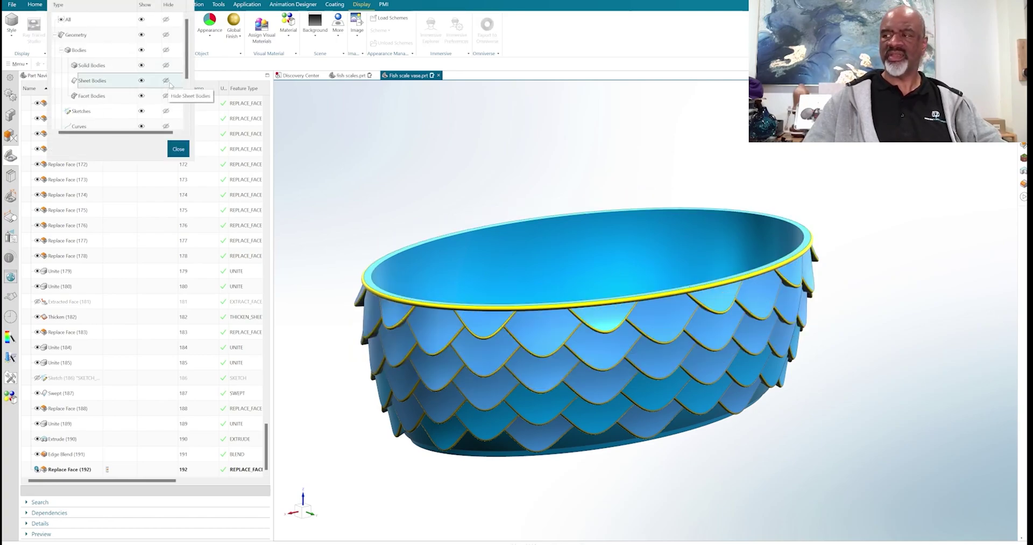
{"action": "left_click", "coordinate": [178, 149]}
{"action": "mouse_move", "coordinate": [440, 236]}
{"action": "middle_mouse_down"}
{"action": "mouse_move", "coordinate": [432, 215]}
{"action": "mouse_move", "coordinate": [449, 226]}
{"action": "mouse_move", "coordinate": [554, 225]}
{"action": "mouse_move", "coordinate": [454, 231]}
{"action": "mouse_move", "coordinate": [434, 251]}
{"action": "mouse_move", "coordinate": [443, 247]}
{"action": "middle_mouse_up"}
{"action": "middle_click_drag", "start_coordinate": [405, 202], "coordinate": [364, 142]}
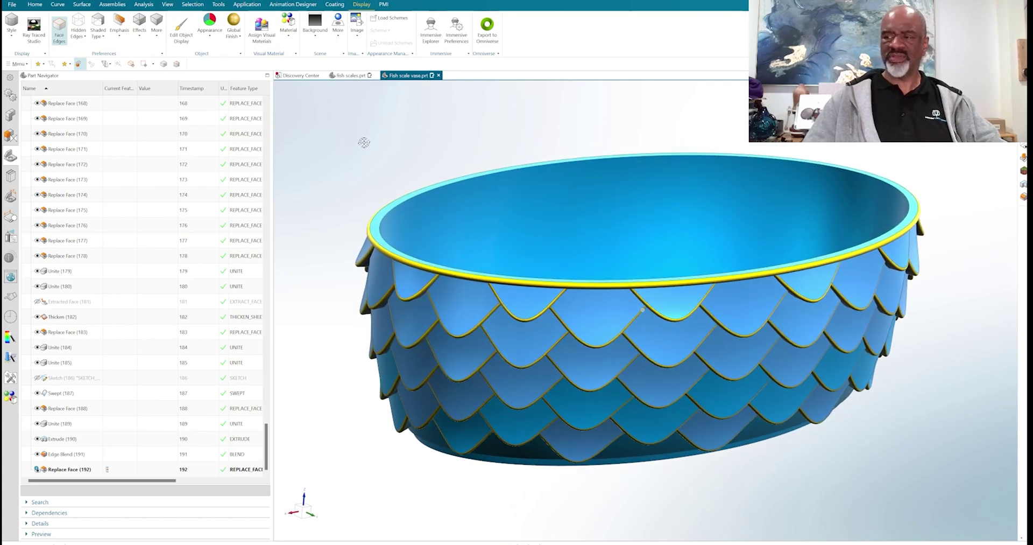